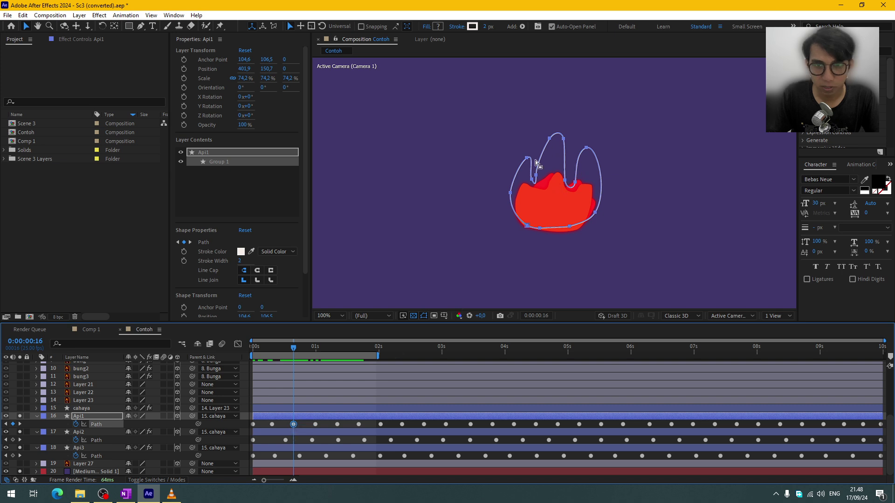
Step: Try raising the left tip of the Api1 flame path at 0:00:00:16, compare it at 0:00:00:24, and undo the edit
left_click_drag(528, 159, 523, 135)
key("ctrl+z")
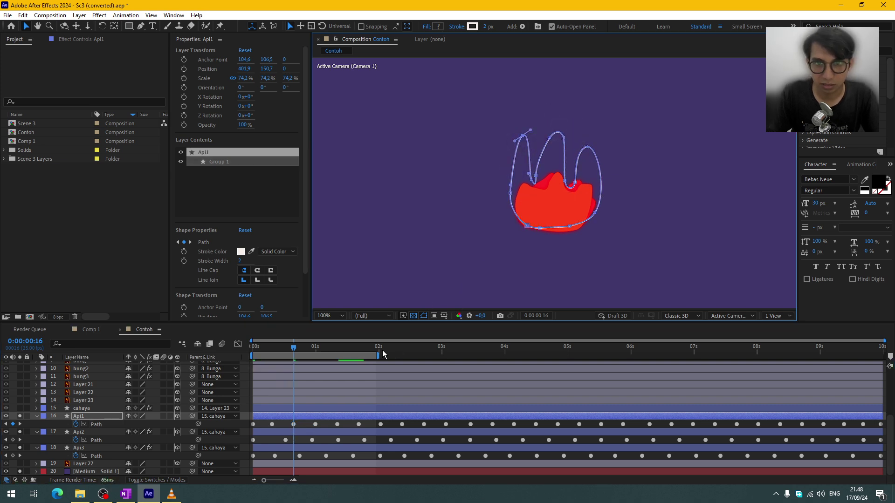
left_click_drag(291, 350, 315, 357)
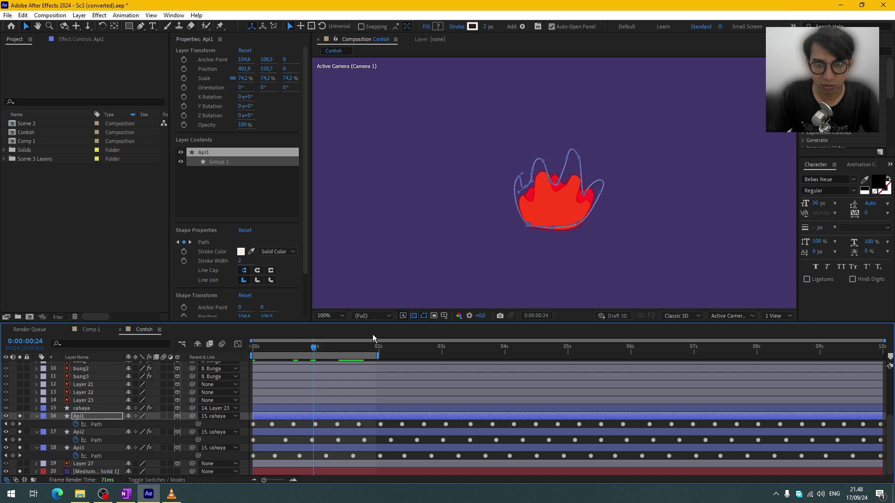
key("j")
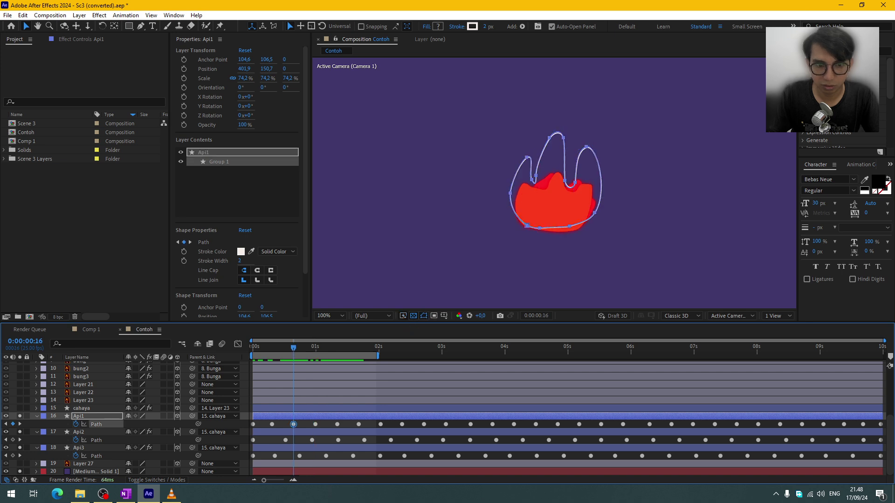
key("k")
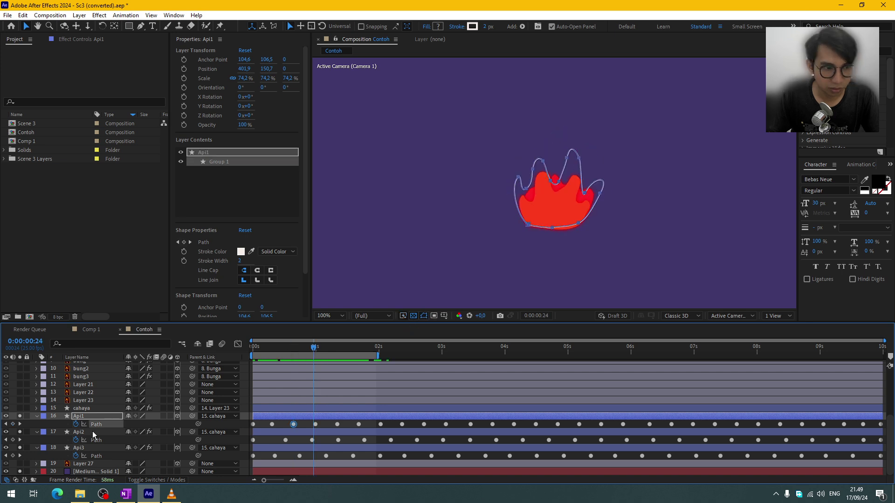
Step: Examine the Api2 layer's Path animation at 0:00:00:20 and its Glow effect settings, and select the Api3 layer
left_click(98, 433)
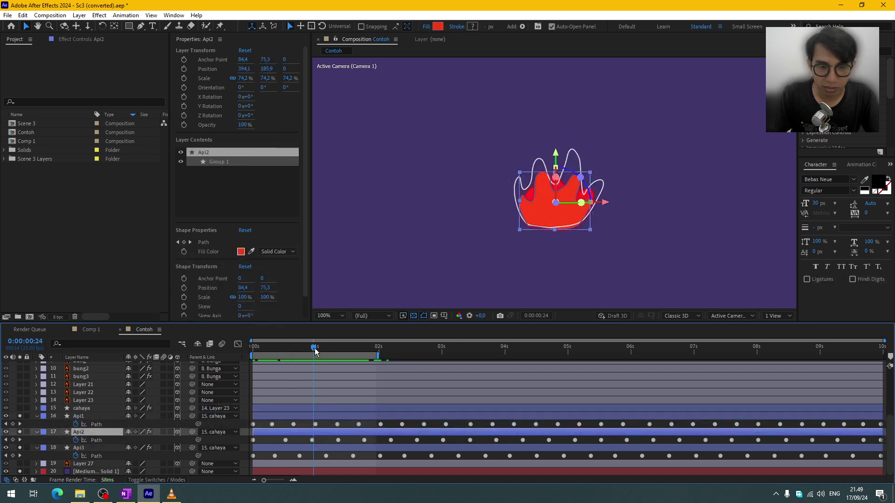
mouse_move(315, 352)
left_mouse_down()
mouse_move(332, 353)
mouse_move(303, 354)
left_mouse_up()
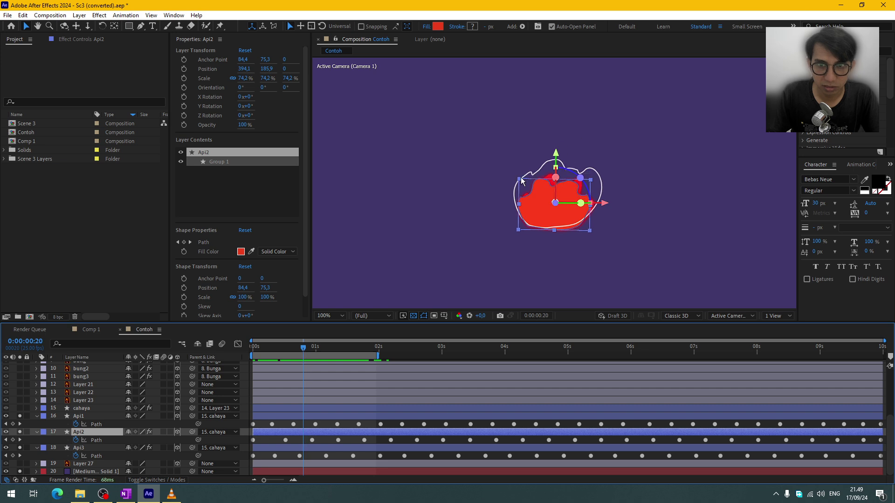
left_click(301, 425)
left_click(303, 430)
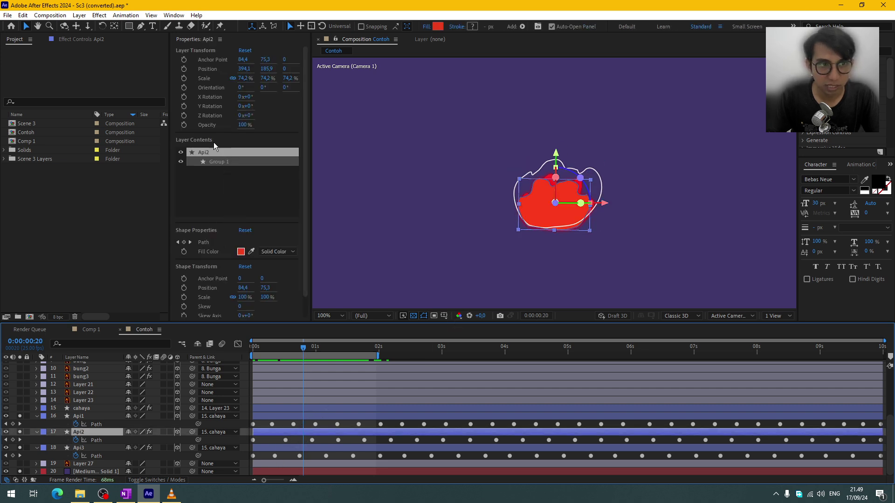
left_click(113, 39)
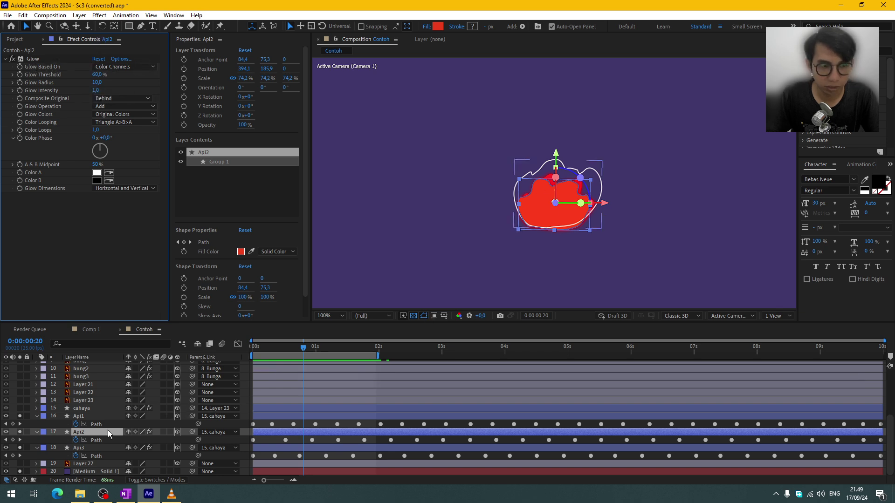
left_click(105, 448)
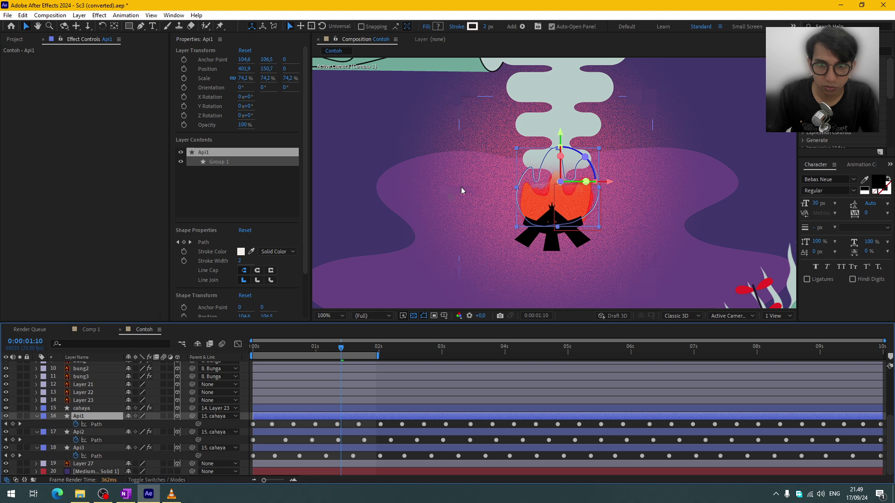
Step: Solo the cahaya layer and examine its Gaussian Blur, CC Scatterize and Wiggle - scale effects, toggling CC Scatterize to compare the look
left_click(33, 410)
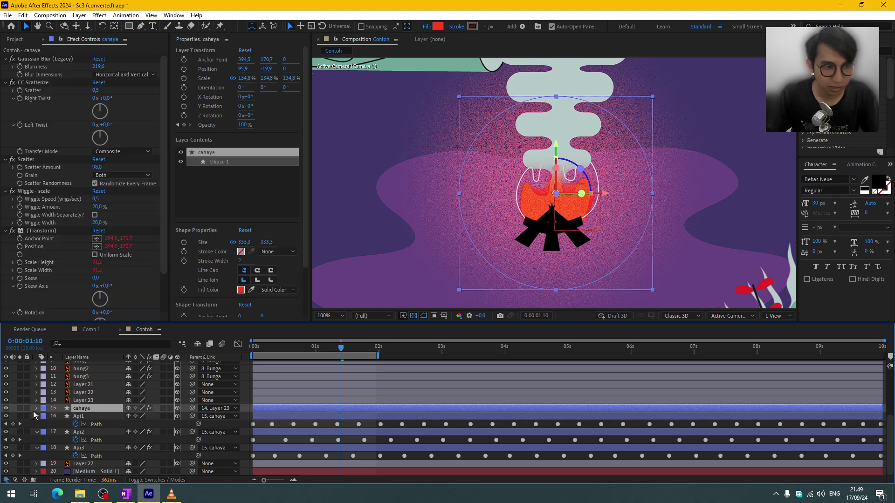
left_click(20, 408)
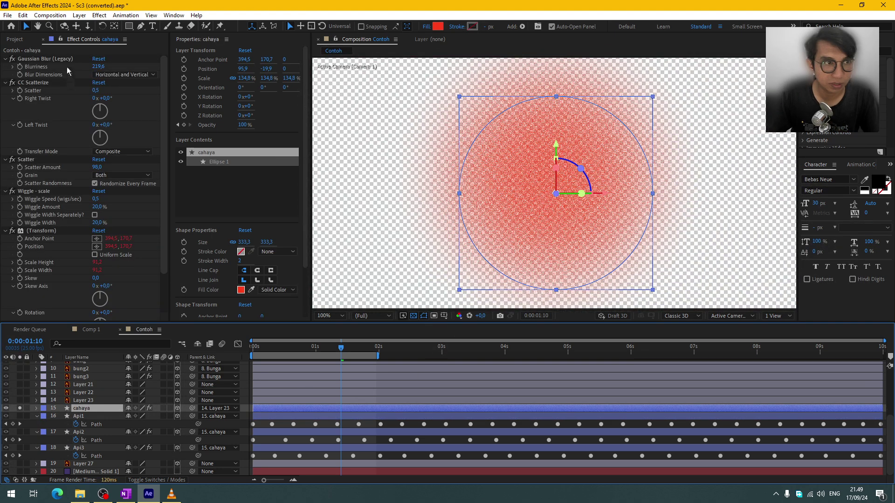
left_click(65, 60)
left_click(62, 84)
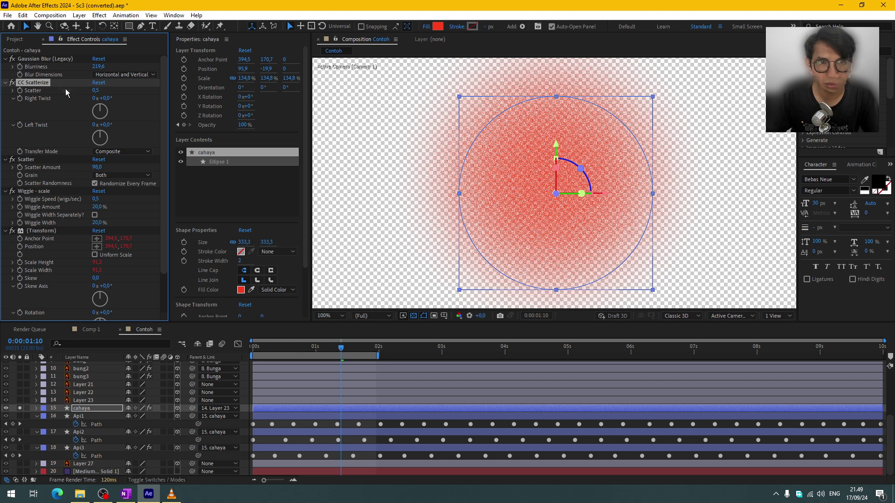
left_click(13, 84)
left_click(12, 83)
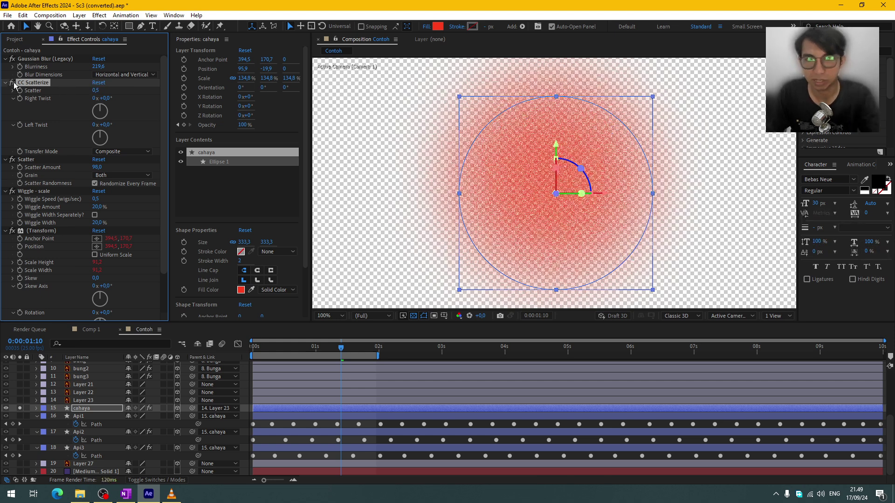
left_click(13, 84)
left_click(39, 192)
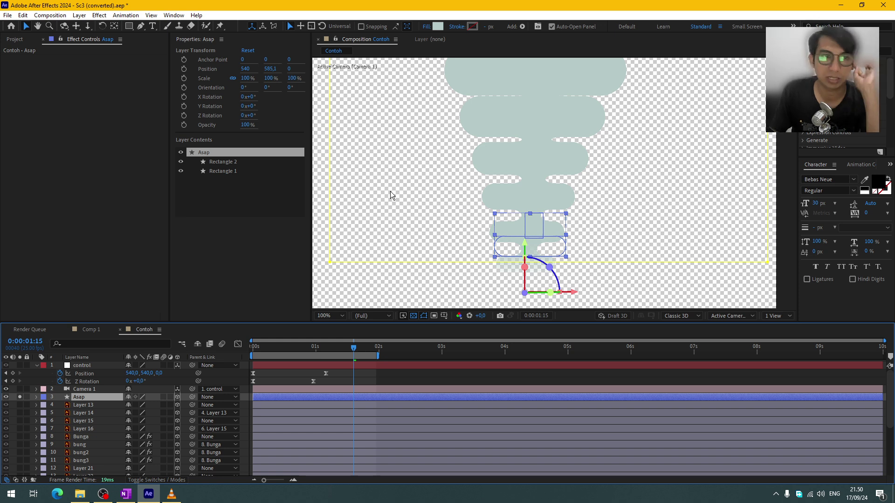
Step: Enable Merge Paths 1, Round Corners 1 and both Wiggle Transforms in the Asap smoke layer's contents, and preview its animation
left_click(224, 171)
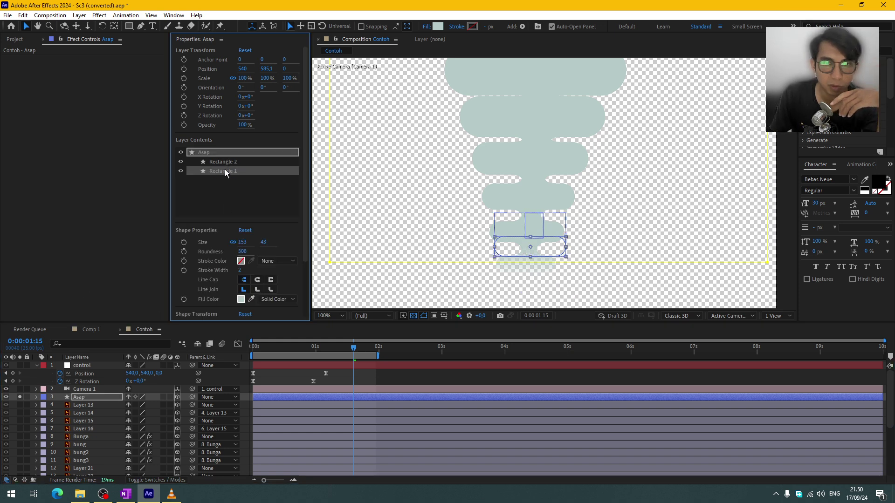
left_click(16, 403)
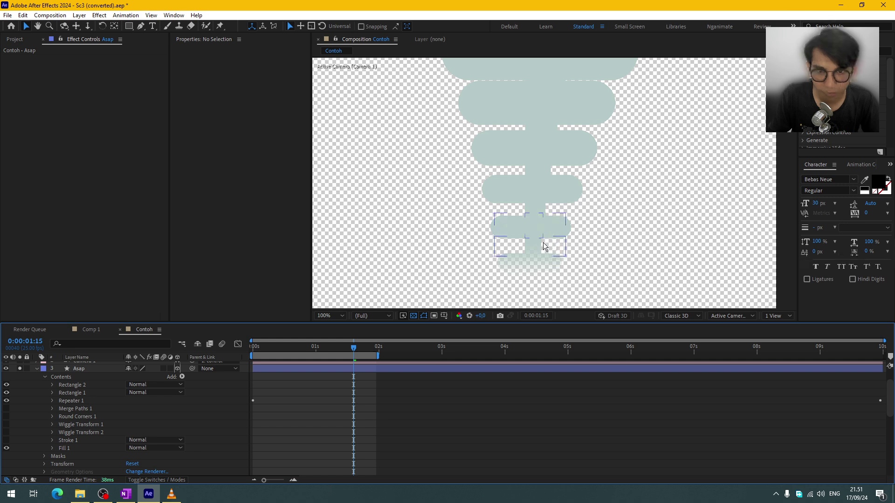
left_click(7, 408)
left_click(7, 416)
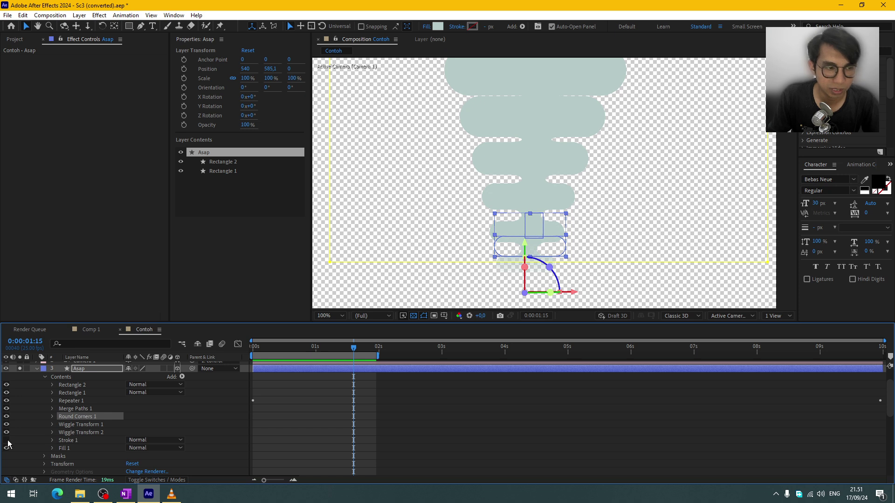
scroll(574, 174, "down", 2)
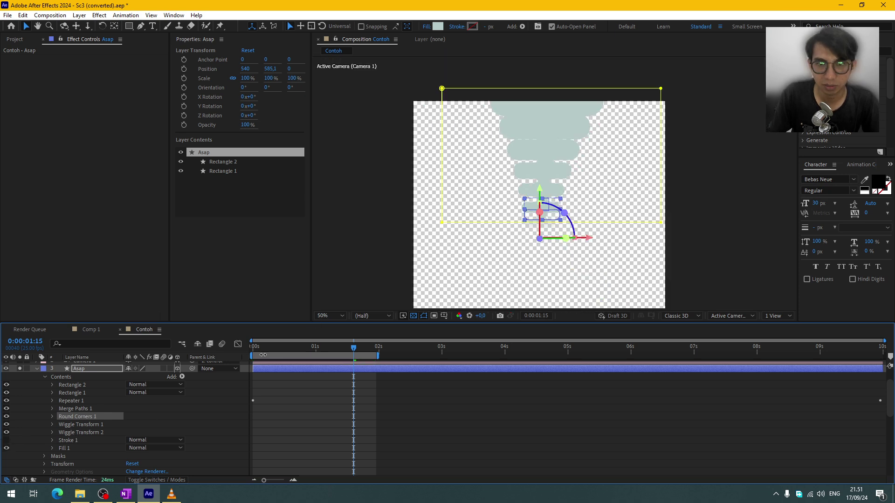
left_click_drag(303, 347, 333, 347)
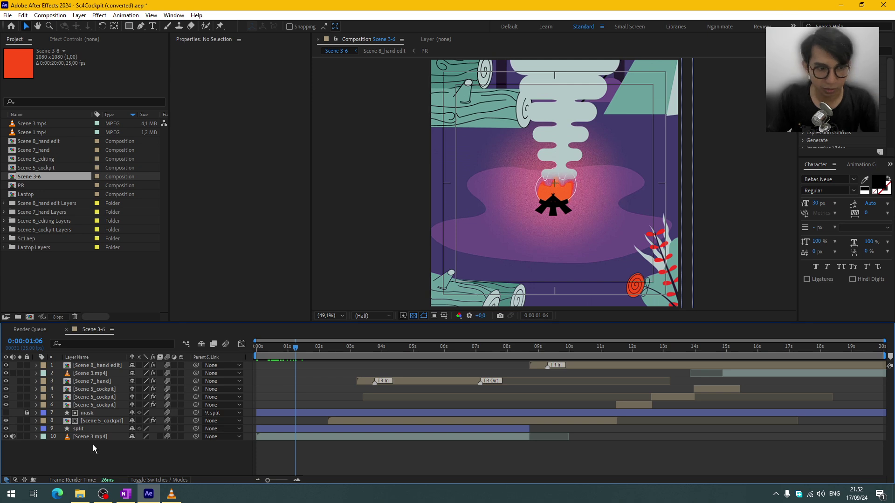
Step: Inspect the Scene 3.mp4 campfire layer in the Scene 3-6 composition and deselect it
left_click(91, 437)
left_click(19, 436)
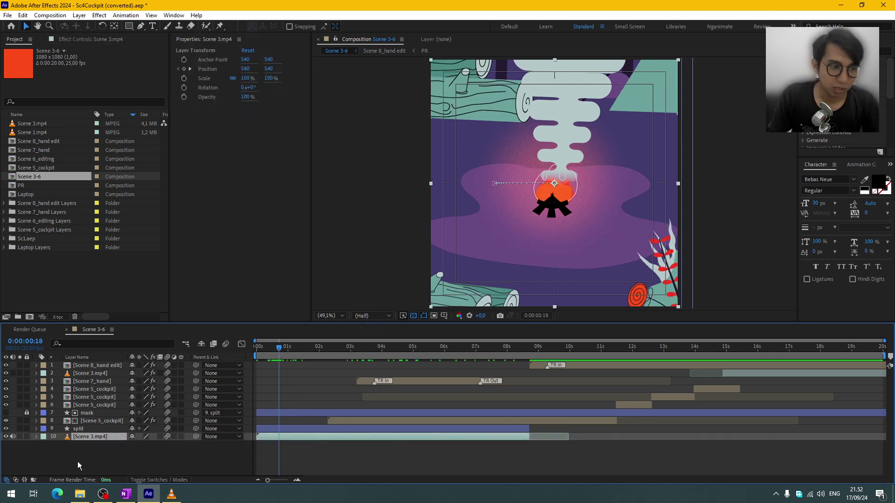
left_click(79, 462)
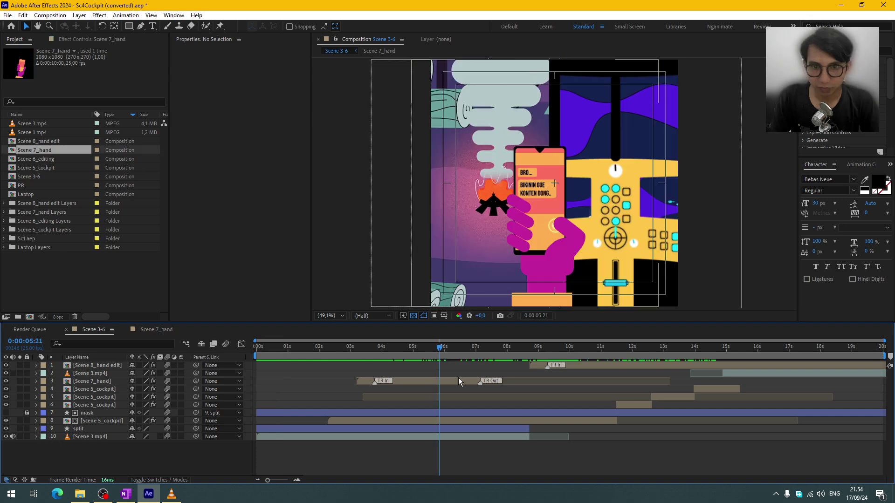
Step: Open the Scene 7_hand composition and reveal the Path keyframes of the Tangan thumb layer
double_click(458, 380)
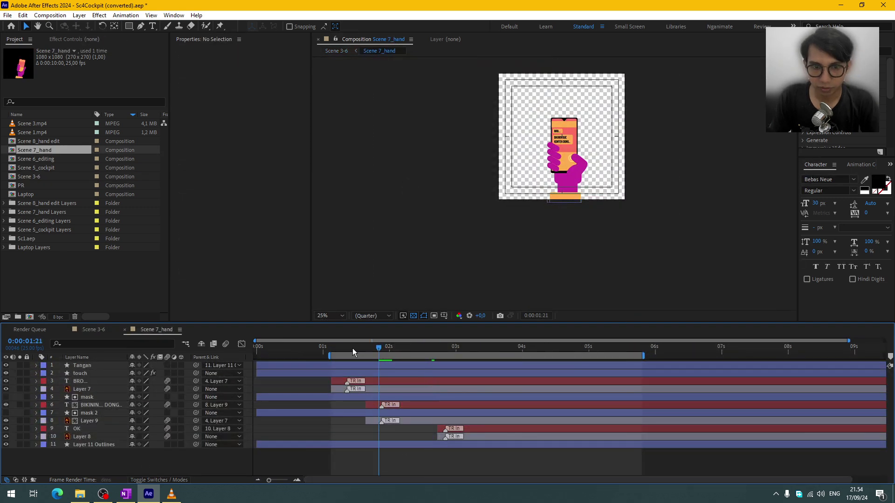
left_click_drag(353, 349, 380, 372)
scroll(606, 124, "up", 2)
left_click(601, 133)
key("u")
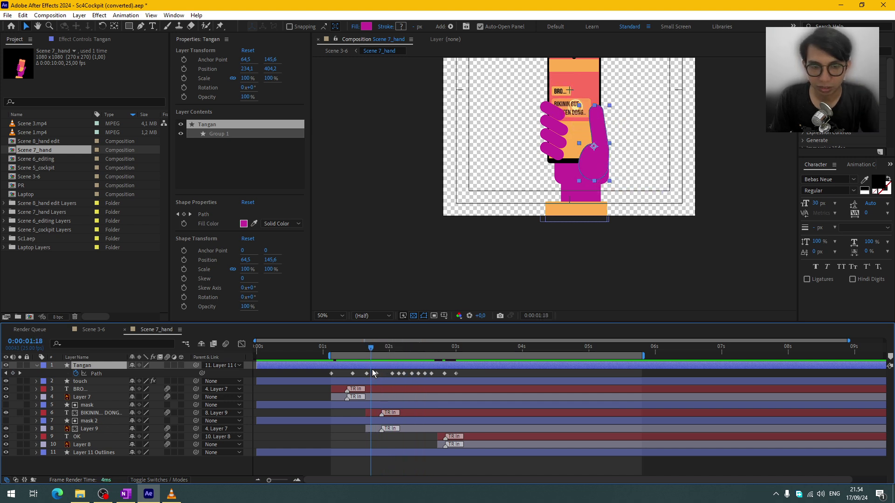
Step: Check the Tangan path keyframe at 0:00:01:20 and preview the thumb's movement from there to 0:00:02:05
left_click(377, 374)
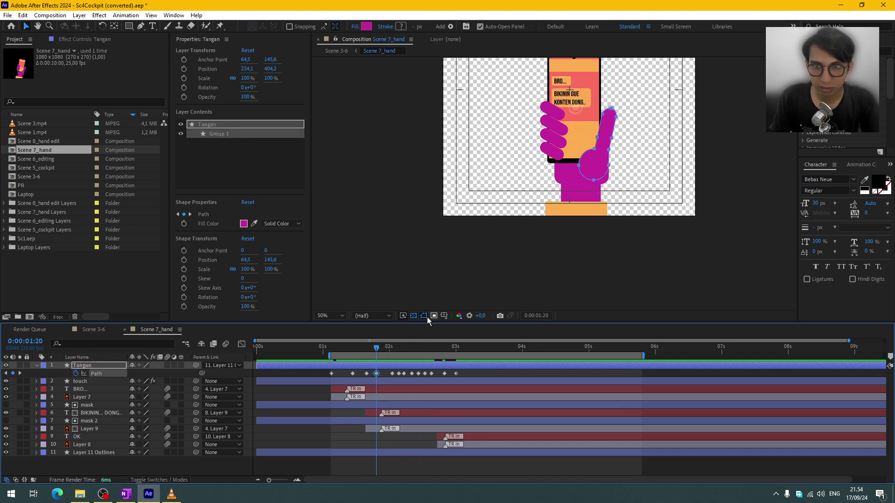
left_click_drag(376, 352, 402, 355)
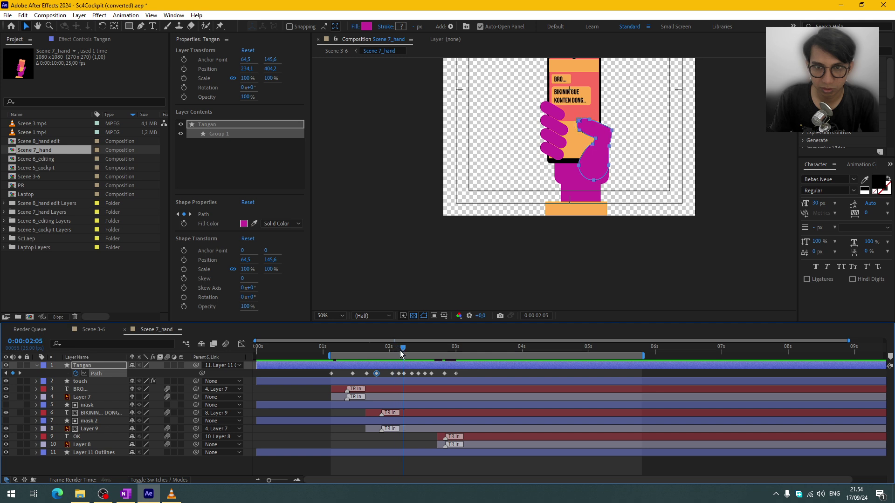
key("space")
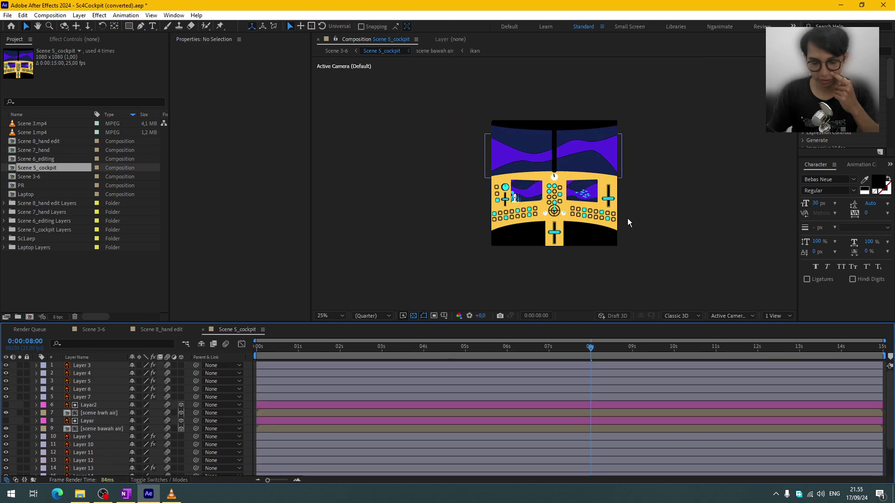
Step: Scrub through the Scene 5_cockpit composition and examine the motion of the round dial and the Layer 12 slider
left_click_drag(268, 351, 573, 347)
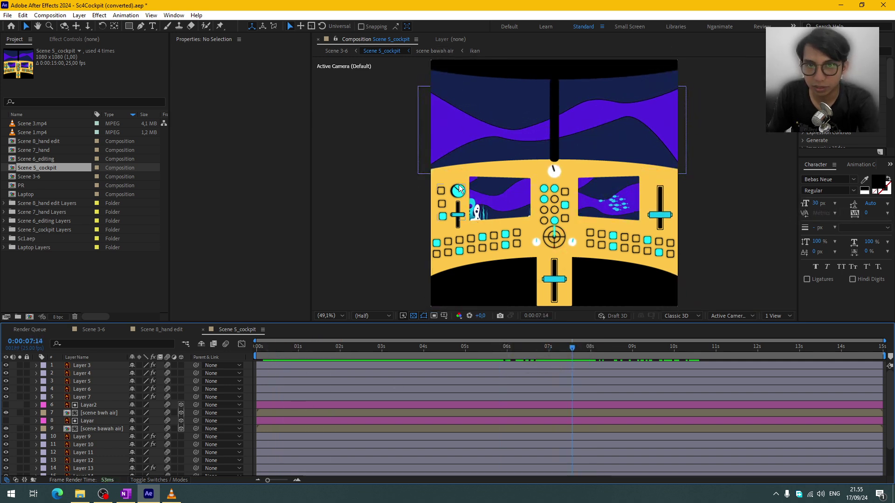
left_click_drag(279, 353, 431, 385)
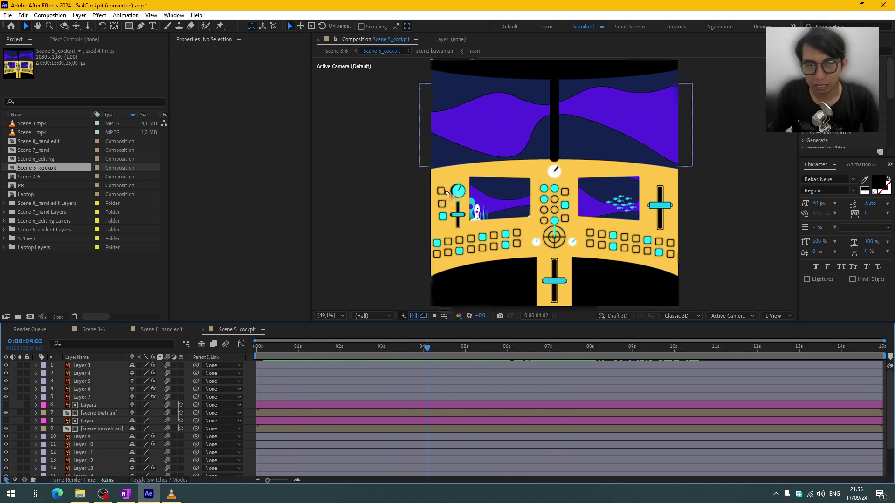
left_click(459, 187)
left_click(667, 205)
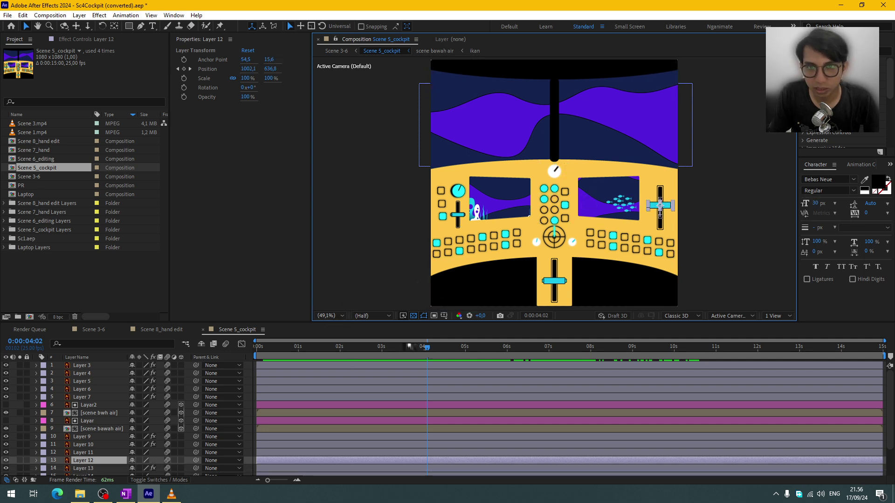
left_click_drag(427, 369, 638, 383)
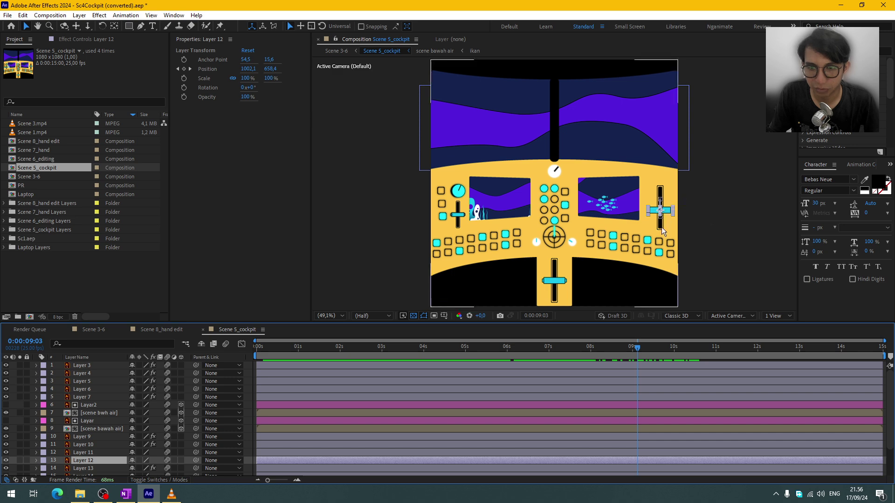
Step: Open the scene bawah air composition, scrub its fish movement to 0:00:06:01, and open the nested ikan composition
left_click(616, 212)
double_click(615, 212)
left_click_drag(379, 338, 508, 376)
left_click(97, 365)
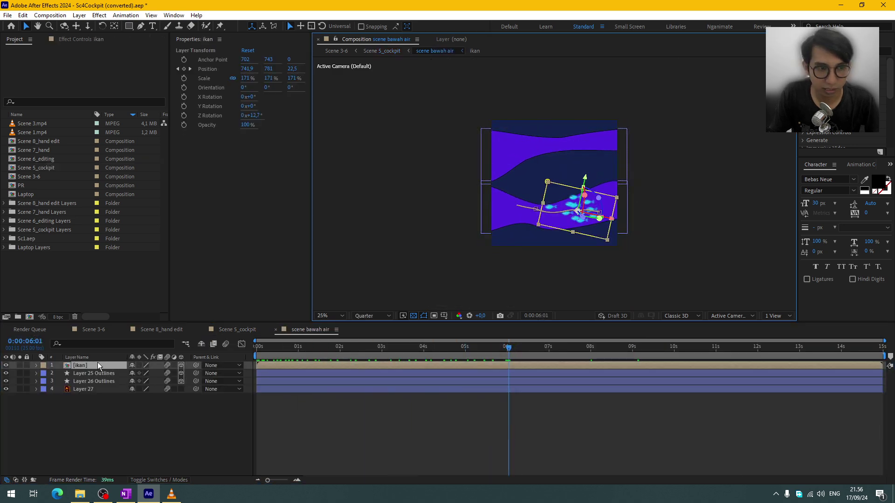
double_click(99, 365)
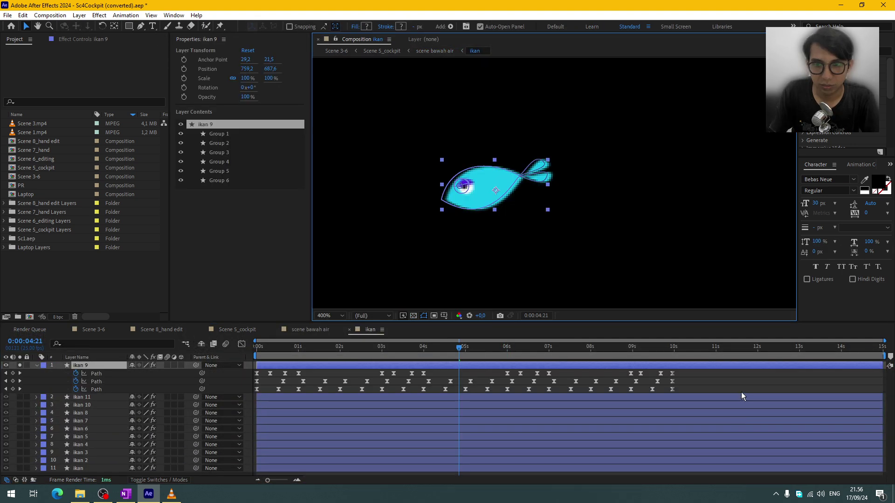
Step: Examine the first Path animation of the ikan 9 layer at 0:00:03:20, selecting its one-second keyframe and viewing the eye closely
left_click(740, 391)
left_click_drag(460, 349, 414, 363)
left_click(96, 373)
left_click(298, 373)
scroll(445, 184, "up", 2)
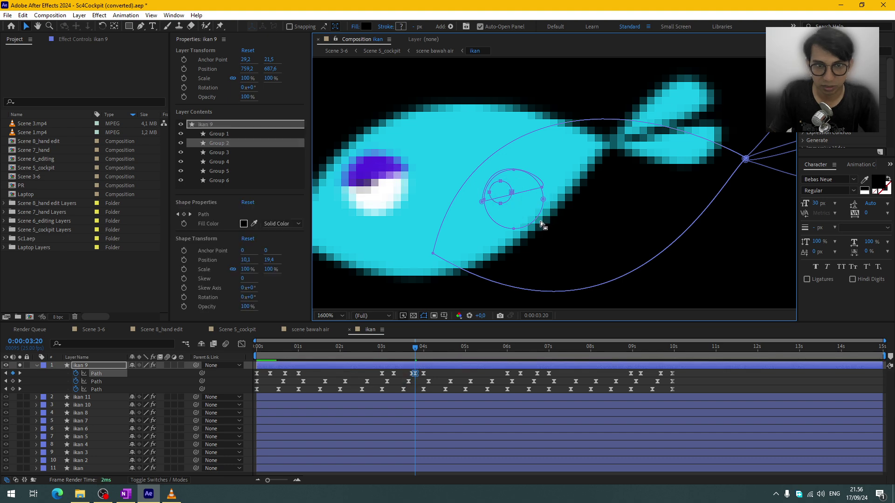
Step: Scrub ikan 9 to 0:00:06:07 and inspect the tail, selecting the nearby keyframe of the second Path property
left_click_drag(417, 349, 521, 387)
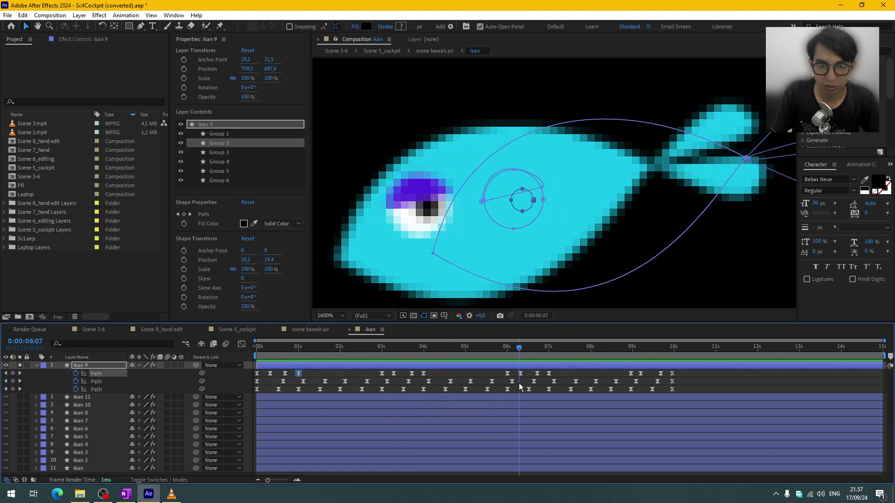
left_click(512, 381)
left_click_drag(608, 263, 405, 260)
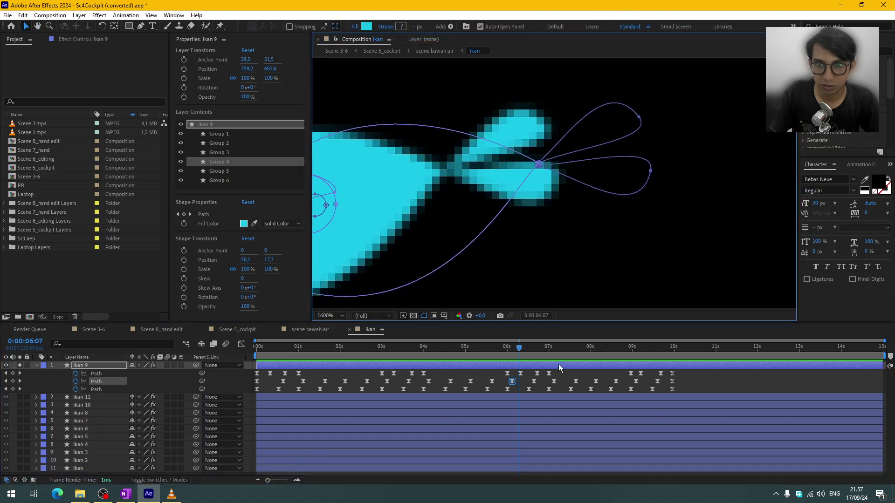
Step: Return from ikan to the scene bawah air composition and turn on Collapse Transformations for the ikan layer to sharpen the fish
left_click_drag(530, 350, 615, 365)
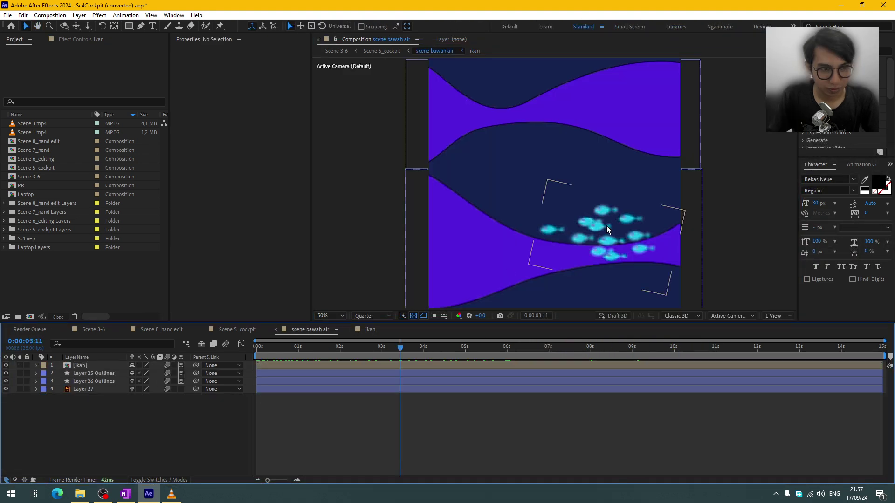
scroll(565, 250, "up", 2)
scroll(564, 208, "down", 1)
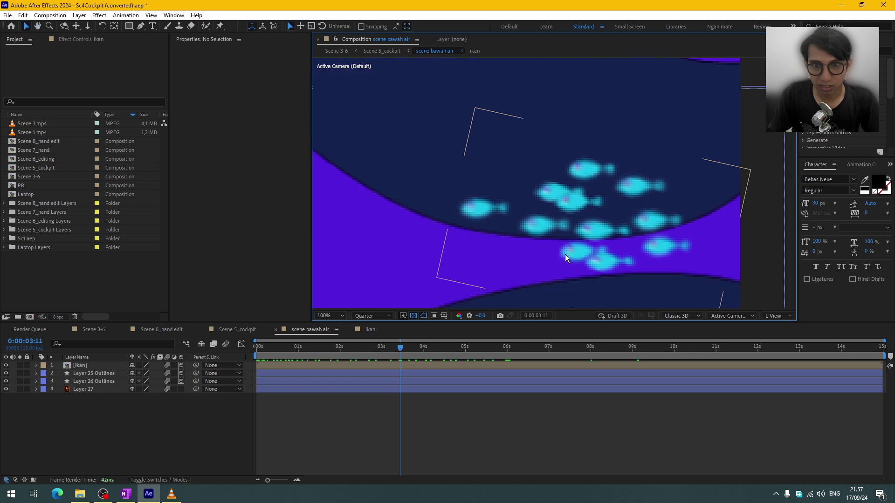
scroll(565, 254, "up", 1)
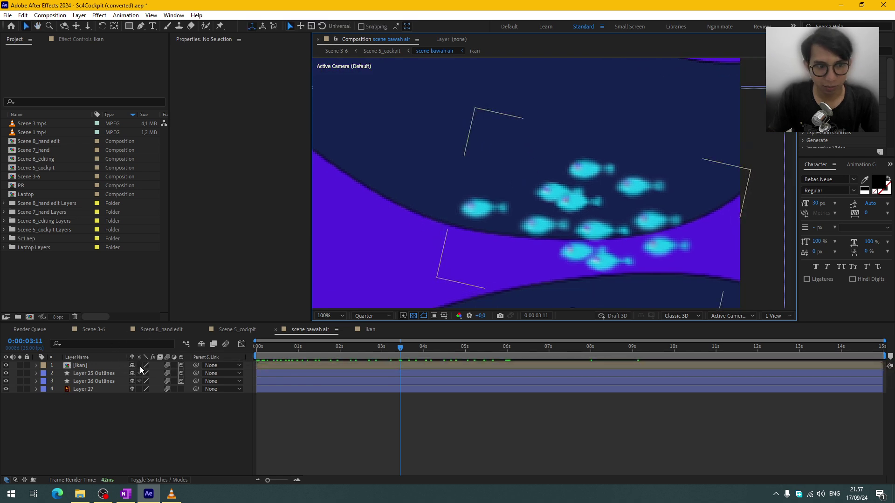
left_click(140, 366)
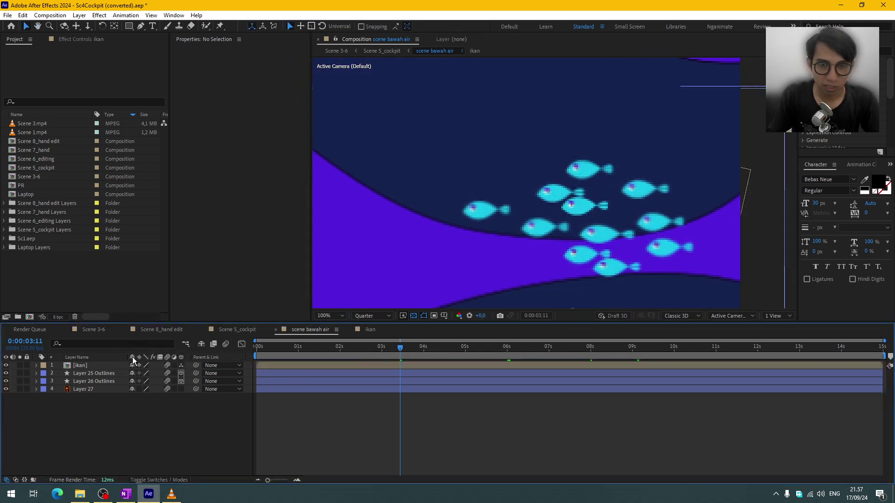
left_click(140, 366)
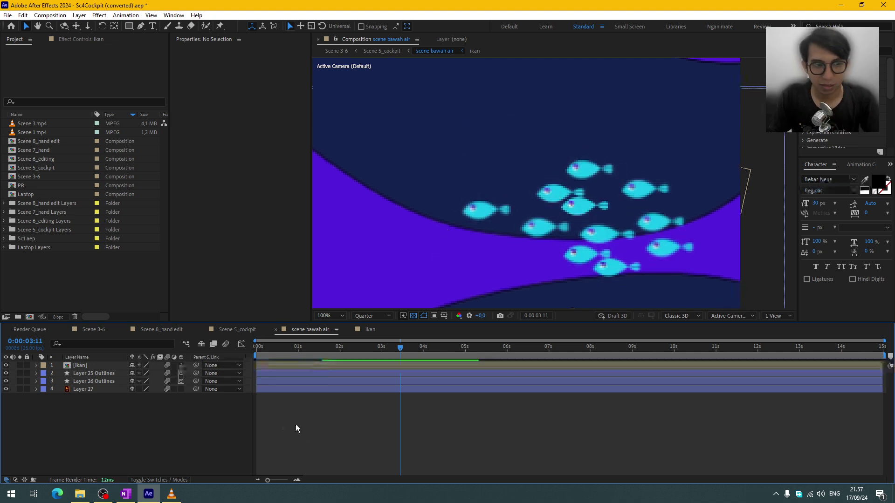
Step: Examine the scene bwh air composition as a whole, and scrub the hand movement in Scene 8_hand edit to 0:00:03:08
key("comma")
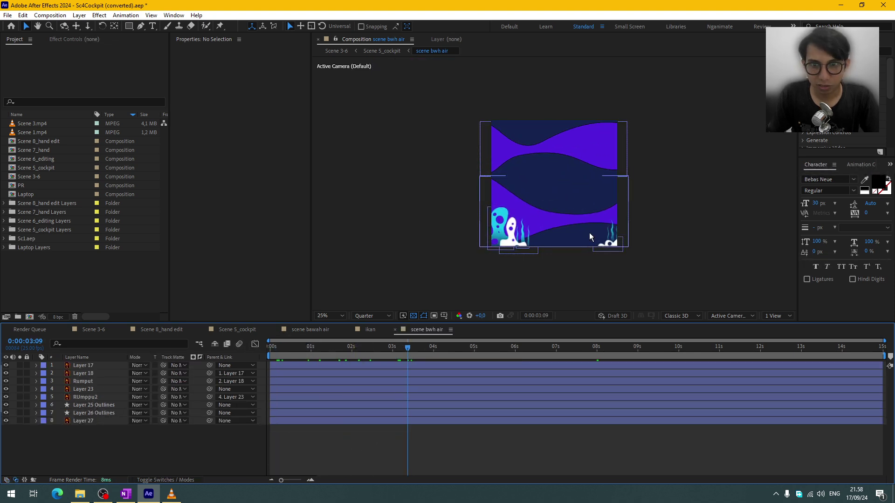
left_click(354, 407)
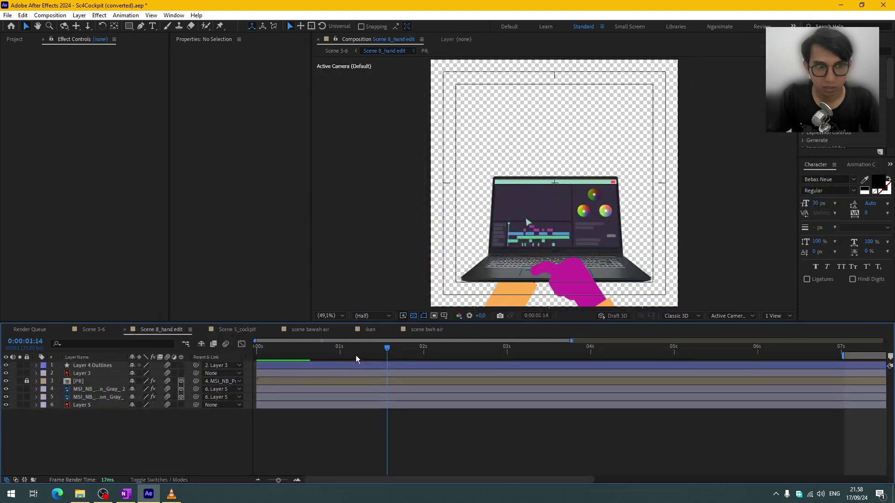
left_click_drag(356, 355, 394, 376)
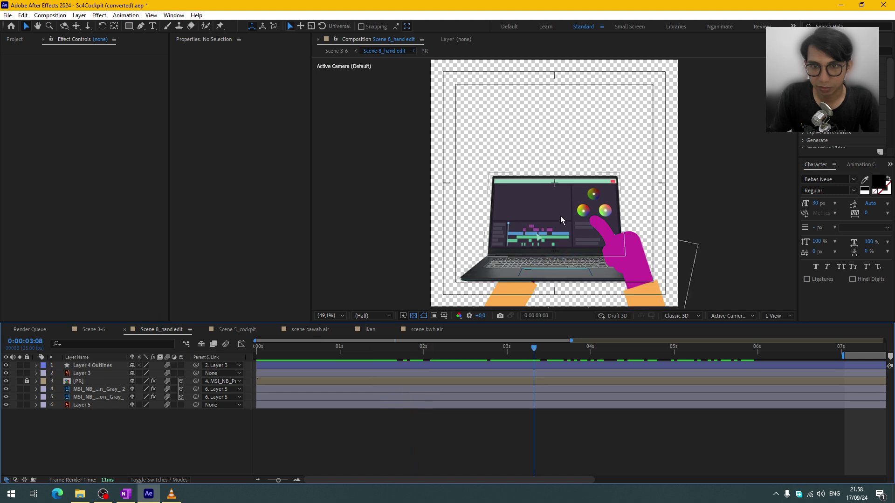
Step: Reveal the Path keyframes of Layer 4 Outlines and scrub the pointing finger's animation to 0:00:02:11
left_click(568, 286)
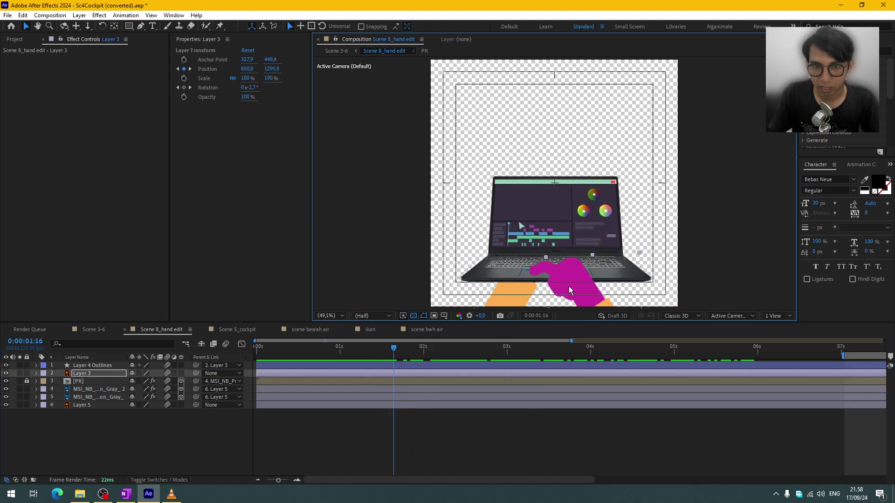
left_click(295, 367)
key("u")
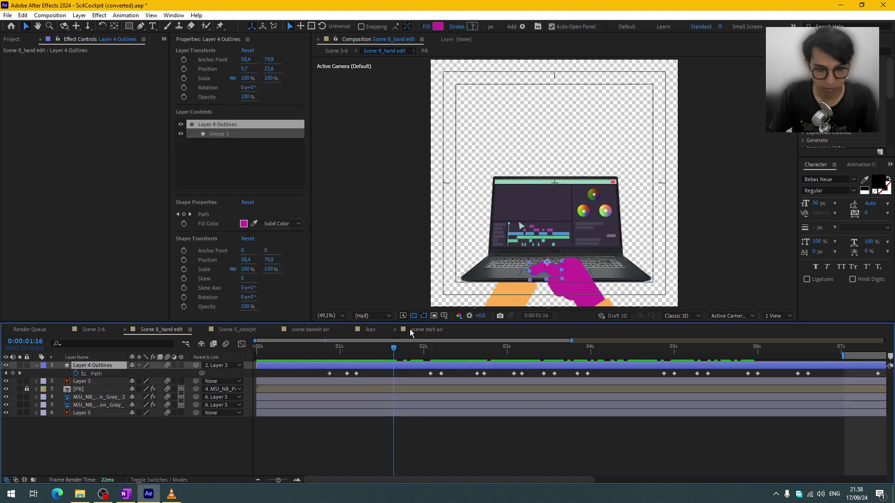
left_click(393, 443)
left_click_drag(326, 348, 466, 416)
left_click(385, 398)
left_click_drag(329, 349, 460, 392)
Step: Open the nested PR composition and scrub through its editing-interface animation
left_click(158, 434)
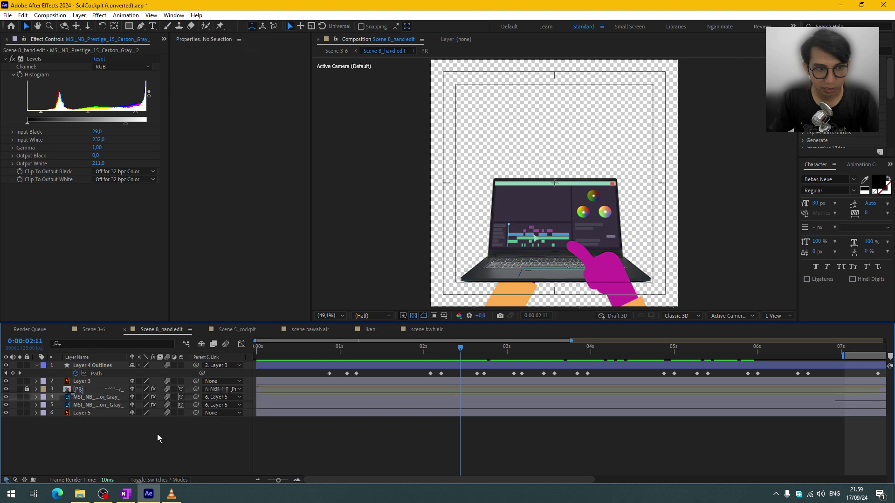
double_click(76, 389)
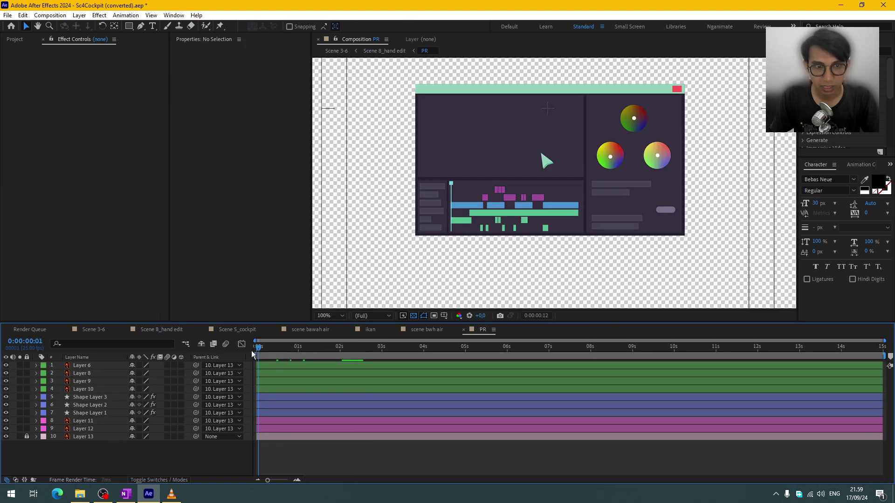
left_click_drag(357, 355, 485, 360)
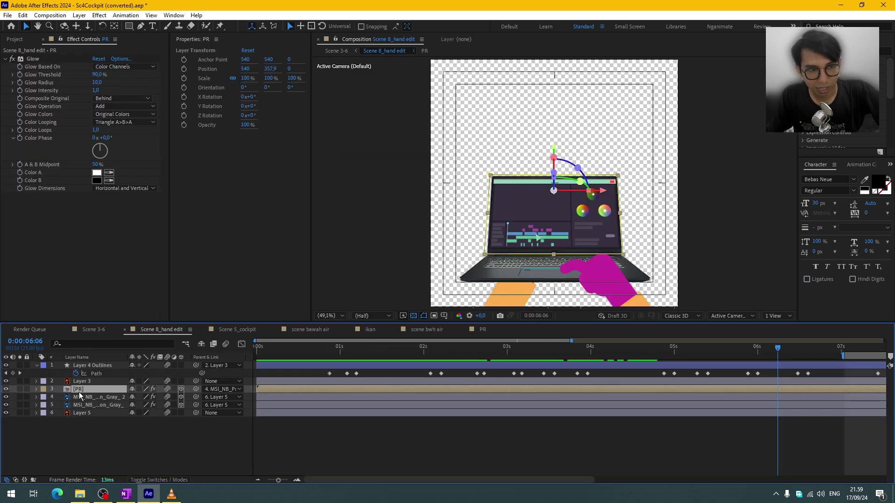
Step: Try to extend Mask 1 of the MSI_NB_Prestige_15_Carbon_Gray_ 2 layer down past the keyboard, and undo the change
left_click(114, 397)
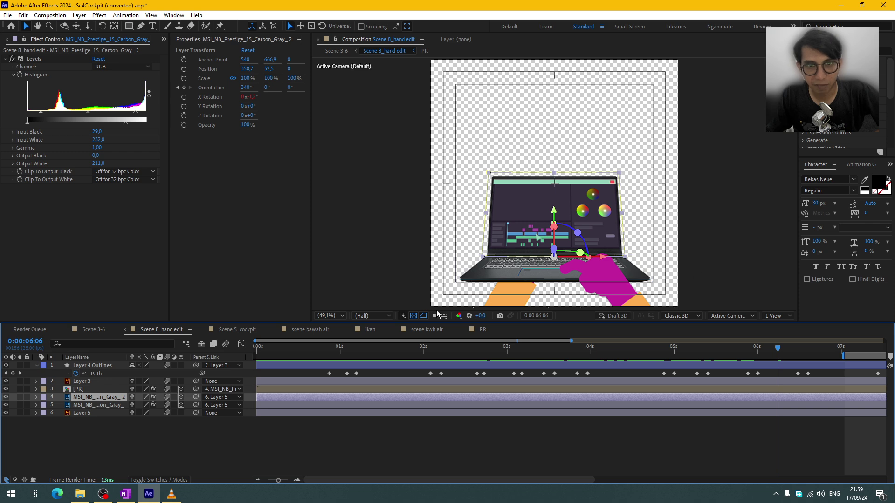
left_click(19, 398)
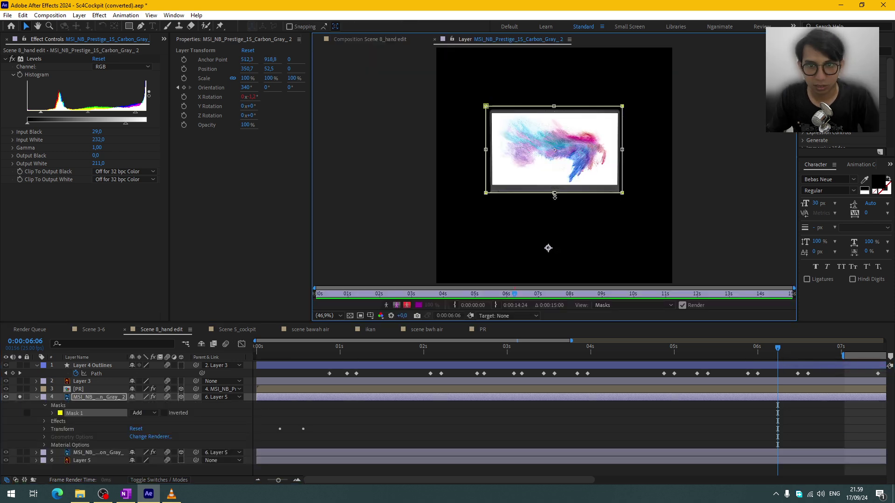
left_click_drag(554, 193, 541, 279)
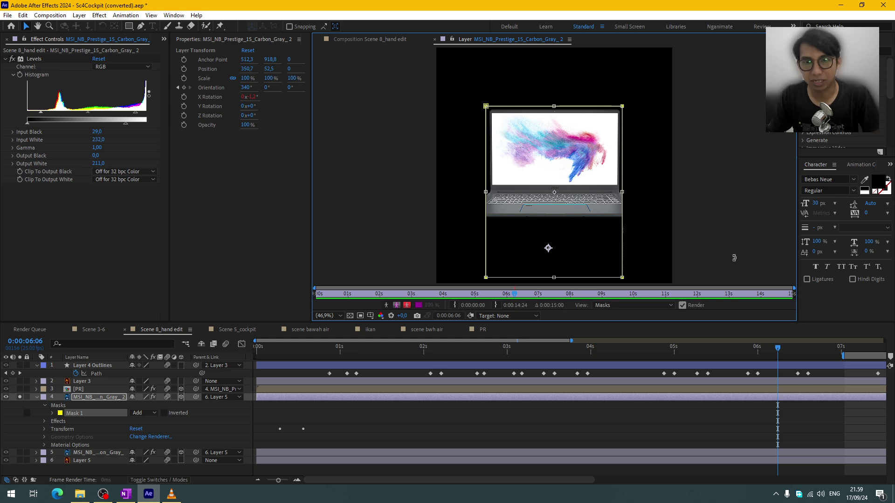
key("ctrl+z")
Step: Step frame by frame through the Layer 4 Outlines finger animation in Scene 8_hand edit to 0:00:03:22
key("Page_Down")
key("Page_Down")
key("Page_Down")
key("Page_Down")
key("Page_Down")
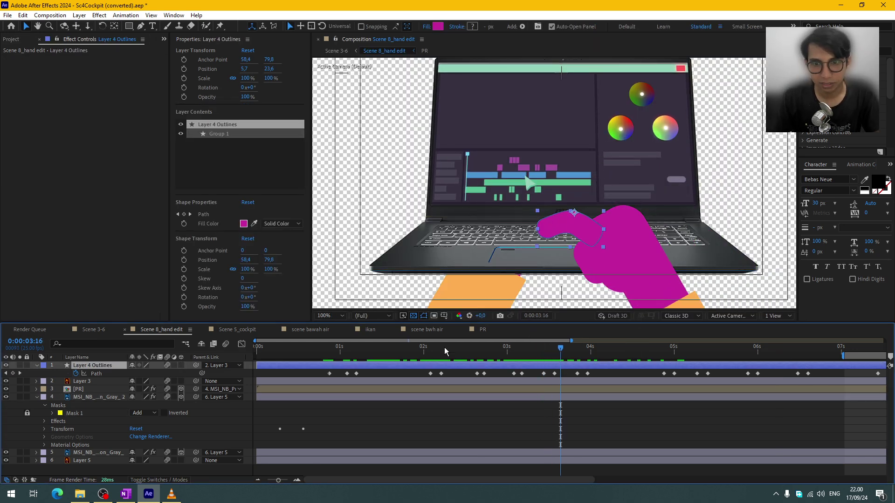
key("Page_Down")
key("Page_Down")
key("Page_Down")
key("Page_Down")
key("Page_Down")
key("Page_Down")
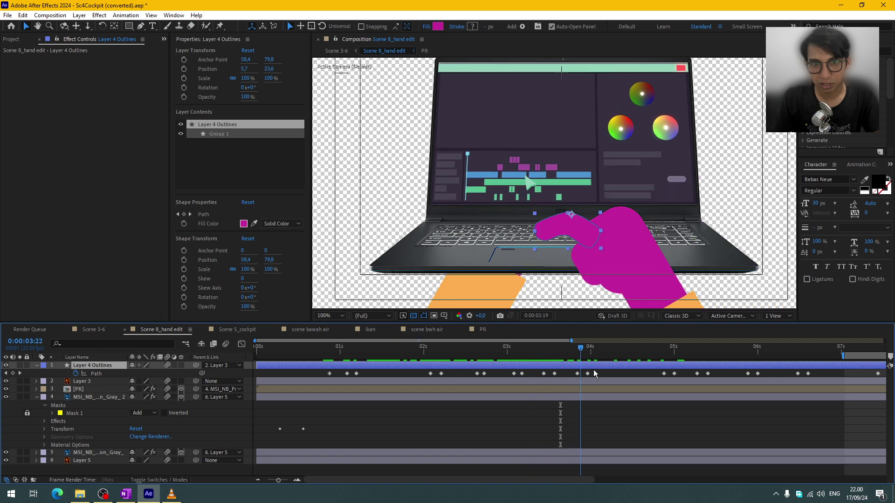
Step: Open the Scene 3-6 composition and review the change from cockpit to campfire behind the laptop up to 0:00:15:13
left_click(93, 330)
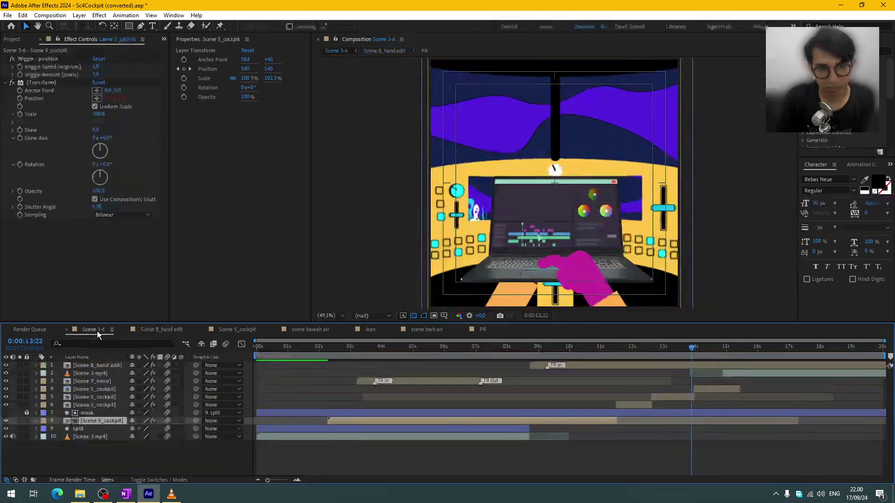
left_click_drag(689, 358, 743, 385)
key("Page_Down")
key("Page_Down")
key("Page_Down")
key("Page_Down")
key("Page_Down")
key("Page_Down")
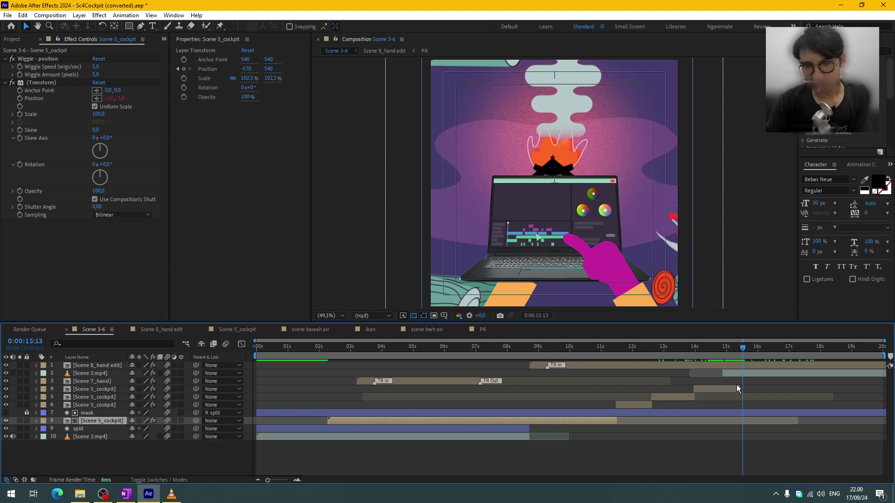
Step: Scrub Scene 3-6 through 0:00:17:24 and 0:00:18:16 to its end to review the campfire colour changes
left_click_drag(728, 344, 819, 390)
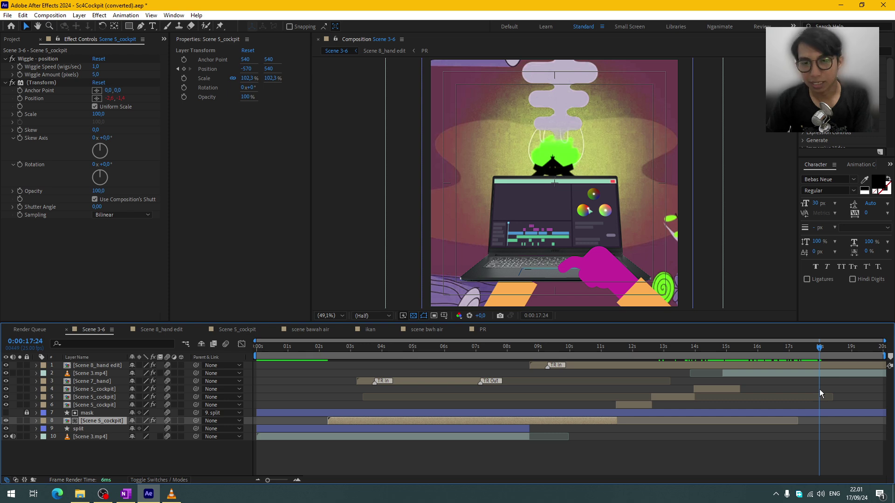
left_click(841, 349)
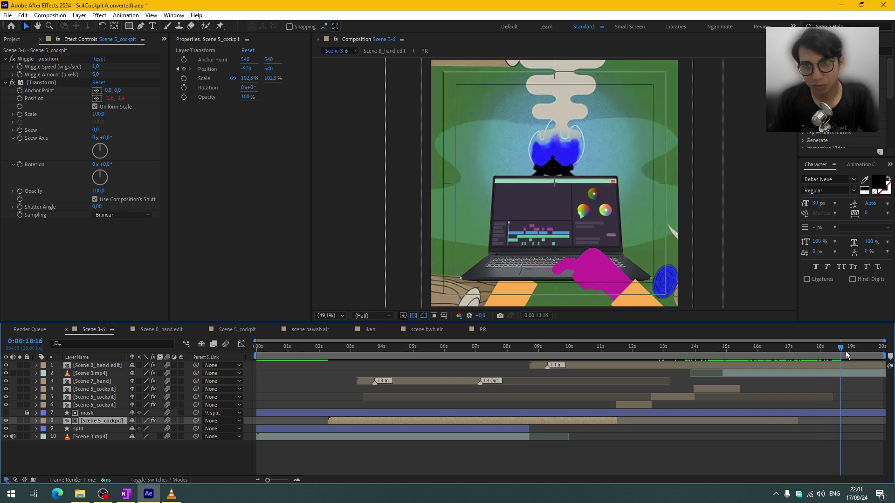
left_click_drag(846, 352, 886, 358)
Step: Preview Comp 1 in the Sc5Galaxy project and examine the hand controller in the Scene 9_Astranaut composition
key("space")
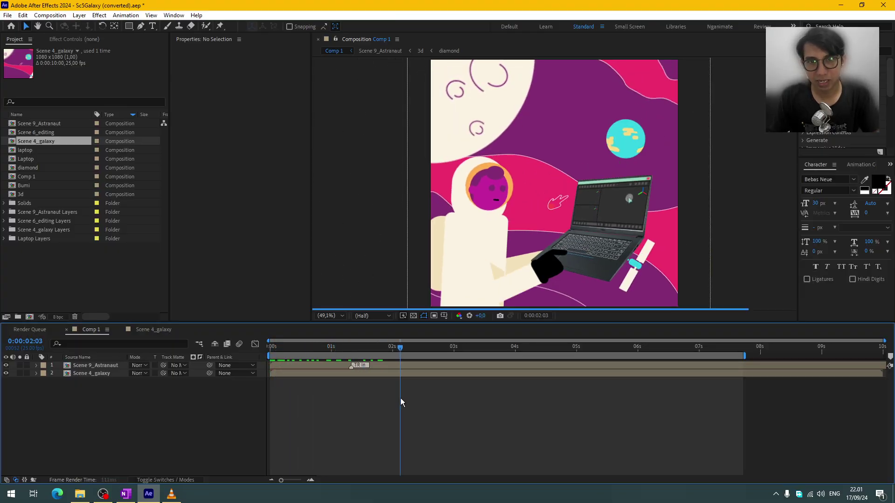
key("space")
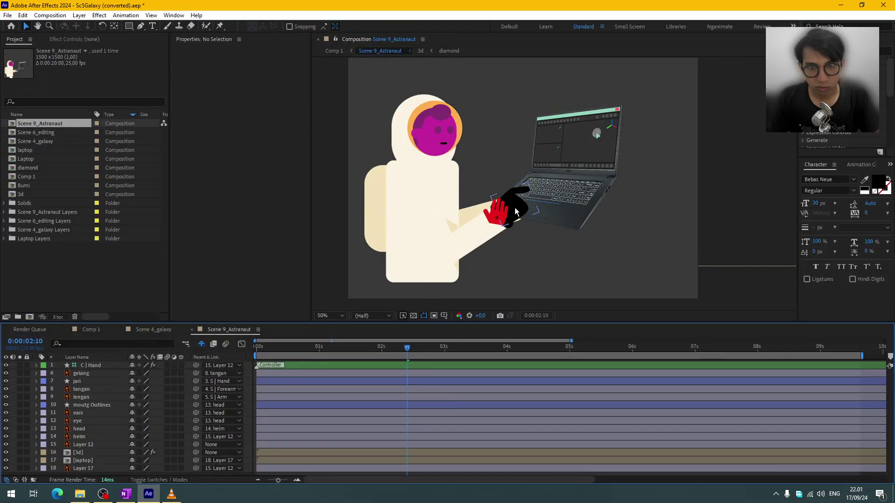
left_click_drag(516, 212, 533, 179)
Step: Reveal the Path keyframes of the jari layer and review the astronaut's finger animation
left_click(261, 381)
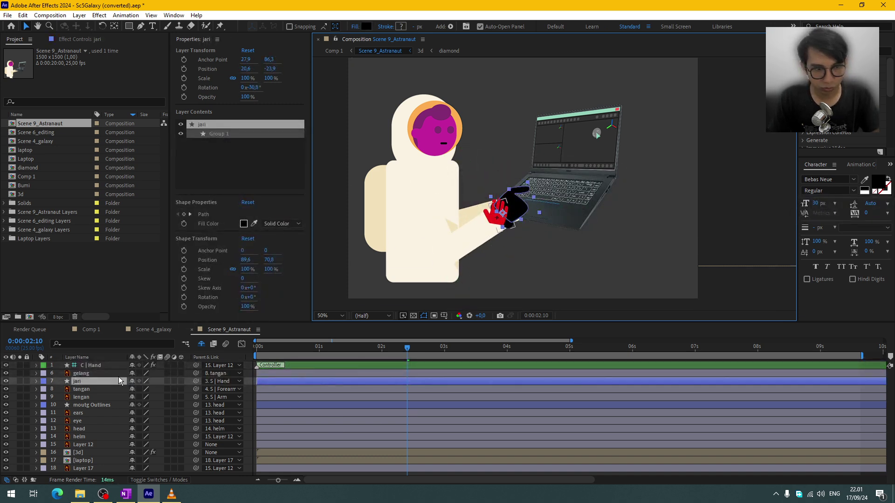
key("u")
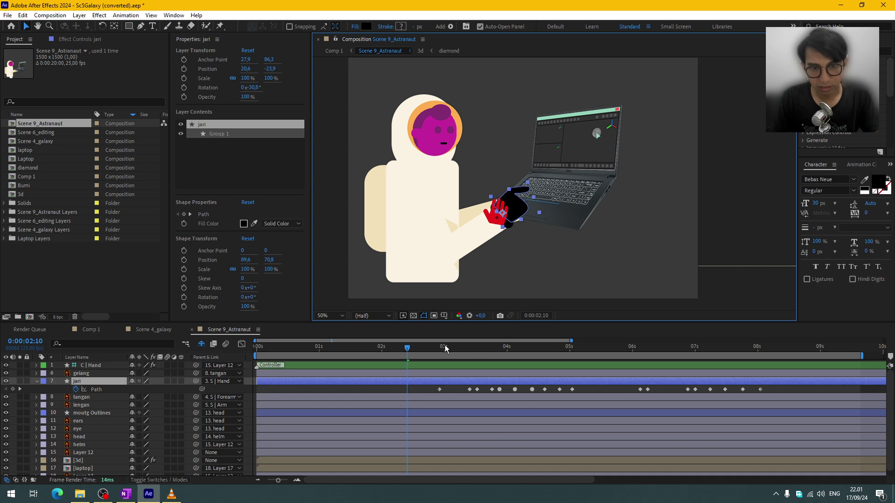
key("space")
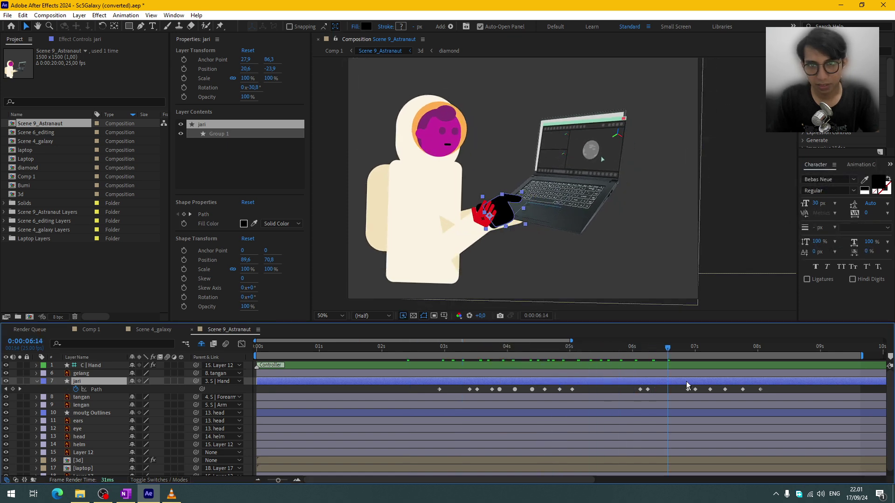
left_click_drag(686, 382, 489, 388)
Step: Examine the astronaut's body and arm motion in Scene 9_Astranaut at 0:00:01:16 and 0:00:02:15 with no layer selected
left_click(394, 388)
left_click_drag(383, 348, 359, 348)
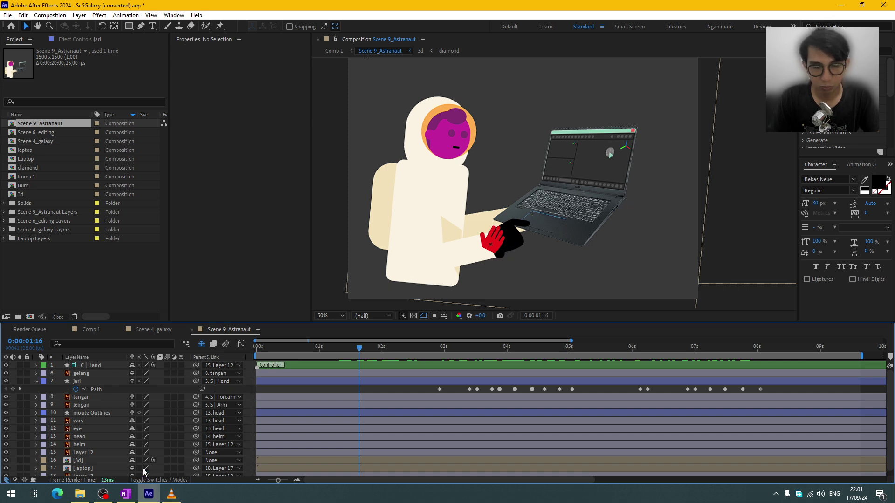
scroll(172, 424, "down", 1)
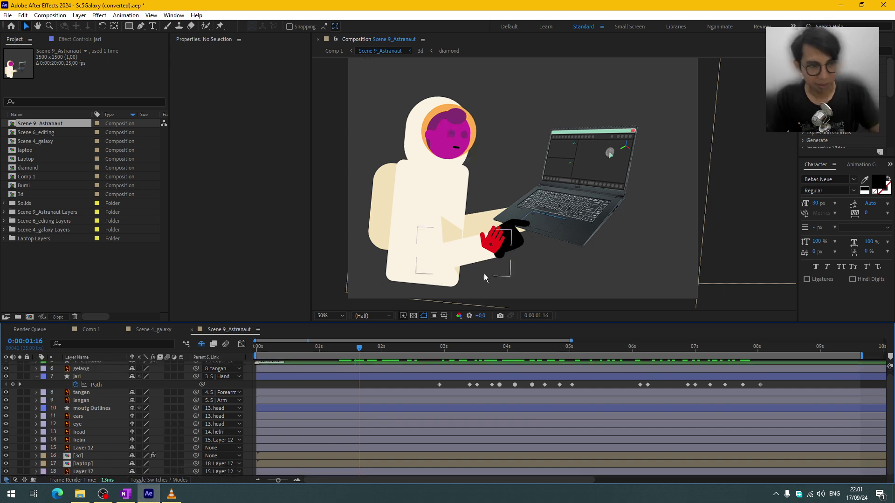
left_click_drag(431, 347, 412, 367)
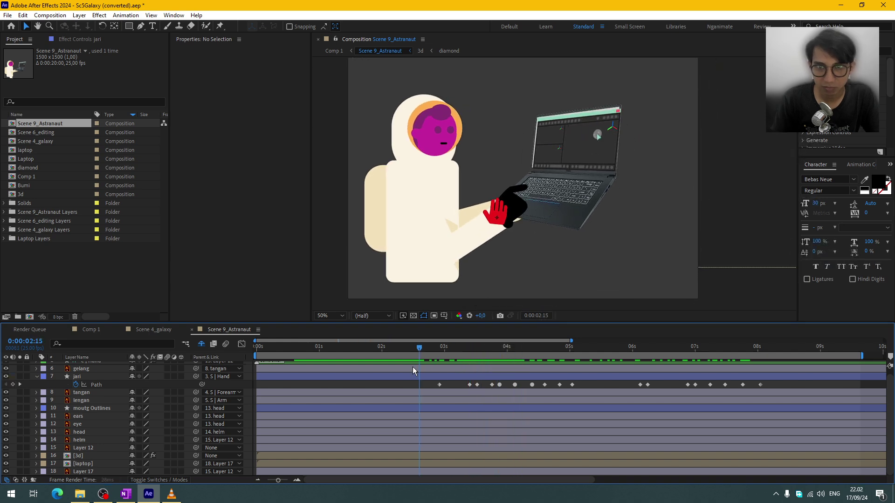
Step: Switch to VLC, play the astronaut shot of MSI PRESTIGE 15.mp4 from around 00:30, and return to After Effects
left_click(172, 495)
left_click_drag(418, 472, 604, 466)
key("space")
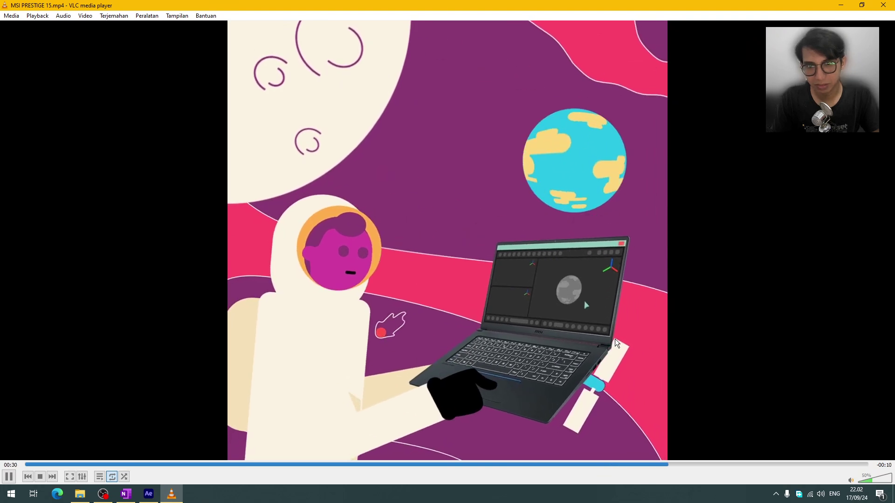
key("space")
key("alt+Tab")
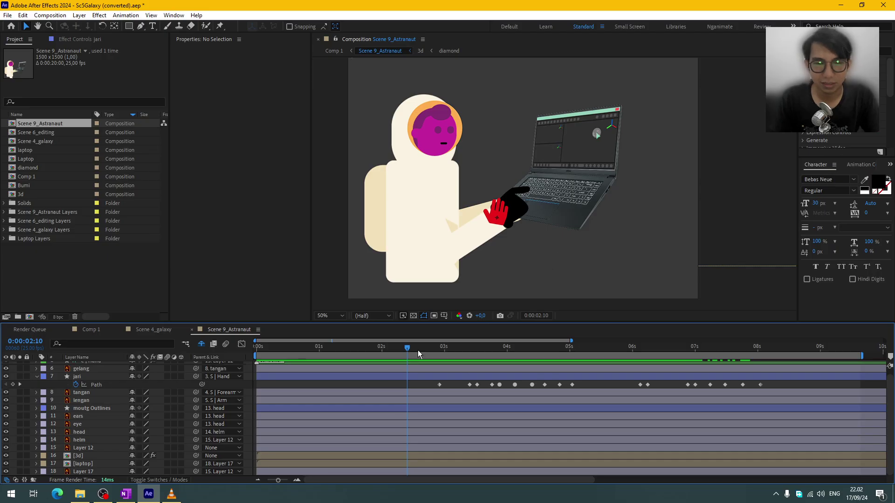
Step: Scrub Scene 9_Astranaut forward and back to 0:00:00:18 to compare the arm and laptop motion
left_click_drag(417, 351, 525, 372)
left_click(430, 348)
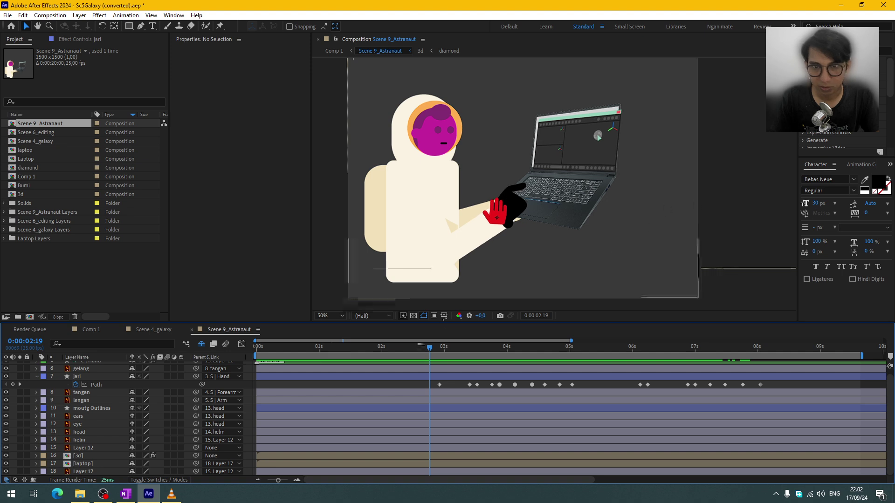
left_click_drag(425, 352, 301, 349)
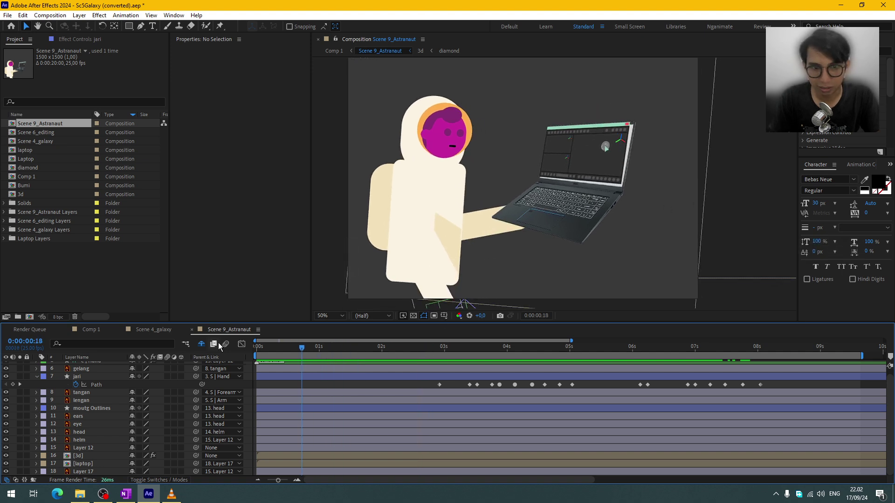
Step: Open the Scene 4_galaxy composition and view its full layout at 25% magnification
left_click(150, 330)
scroll(602, 217, "down", 2)
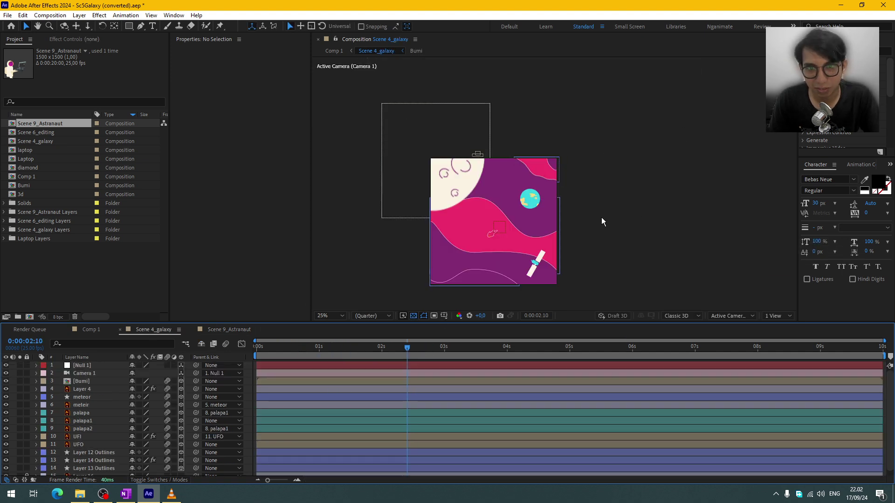
Step: Select the pink Layer 13 Outlines and the Bumi earth in Scene 4_galaxy, and open the Bumi composition
left_click_drag(541, 241, 605, 201)
scroll(594, 214, "up", 2)
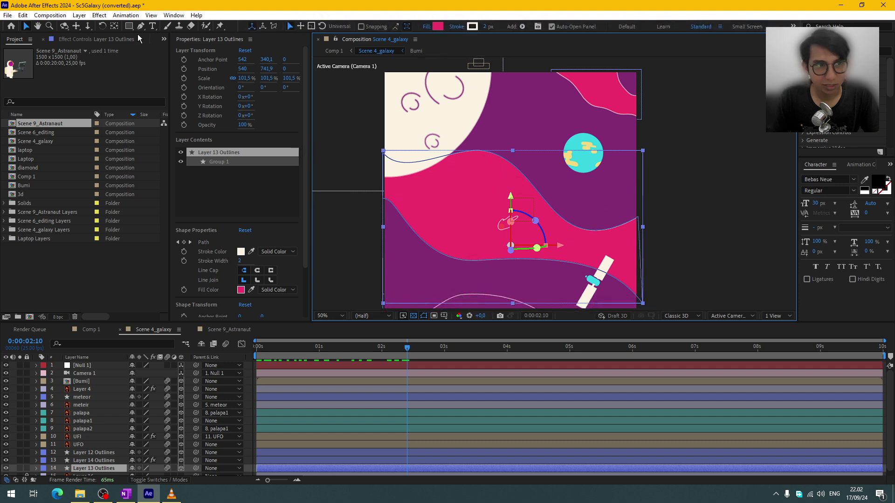
left_click(114, 39)
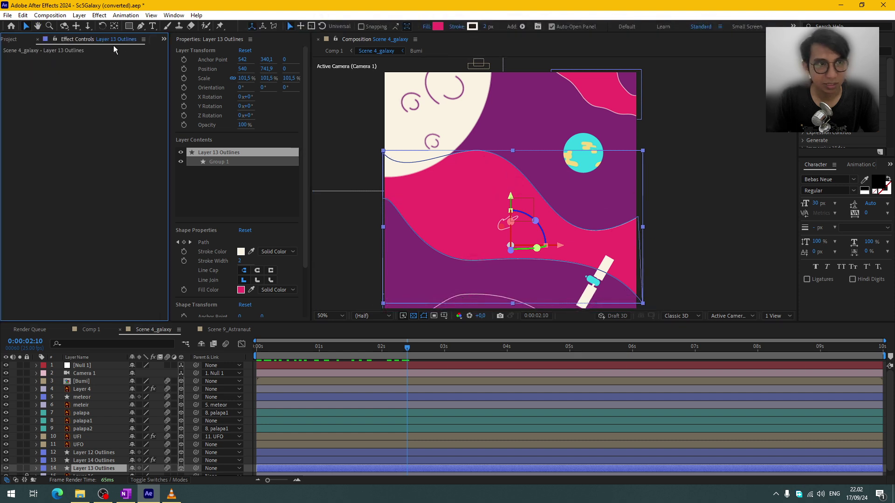
left_click(588, 149)
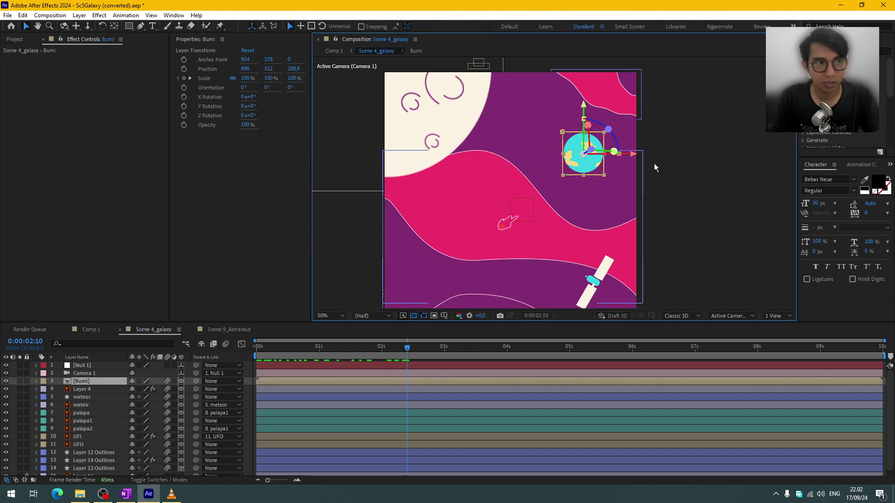
double_click(589, 181)
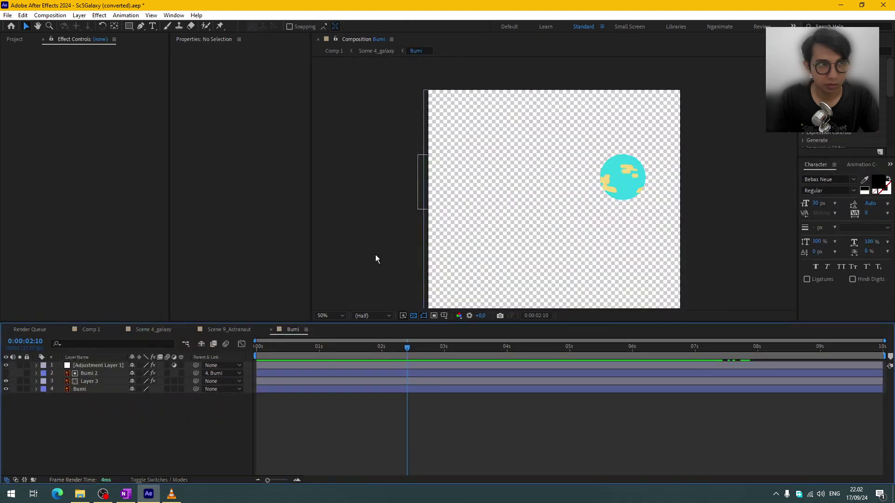
Step: Inspect the Bulge effect on Adjustment Layer 1 over the earth in the Bumi composition
left_click(619, 176)
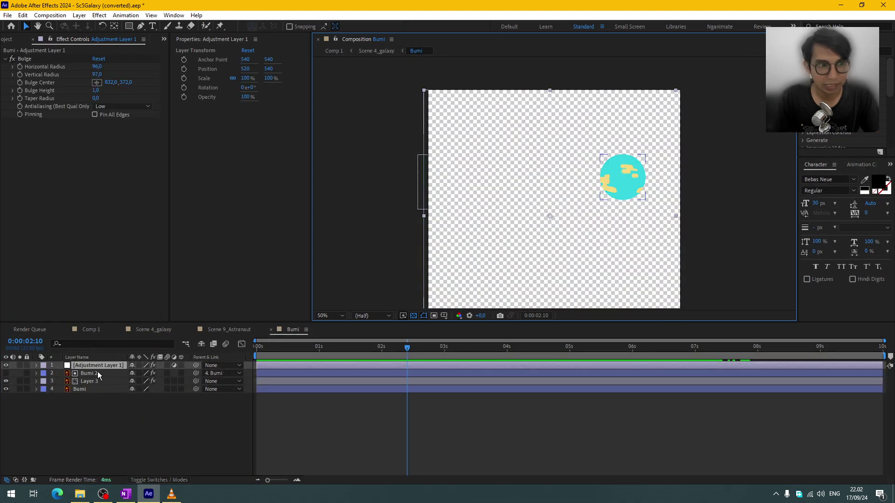
left_click(703, 189)
left_click(633, 178)
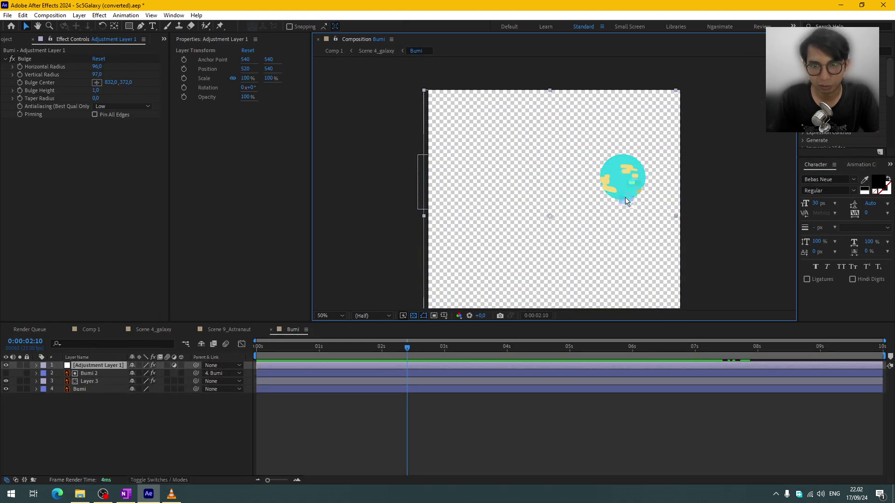
Step: Reveal Layer 3's mode and matte settings, remove its track matte, and undo the removal
left_click(89, 381)
key("F4")
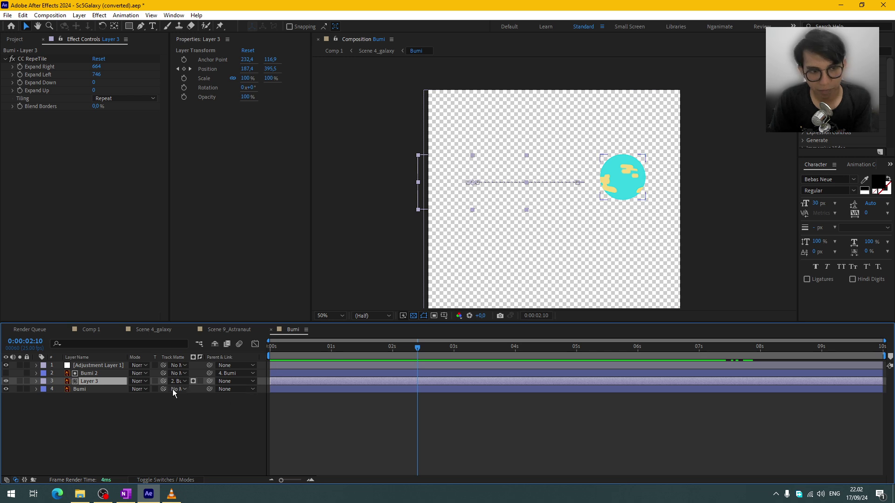
left_click(179, 381)
left_click(195, 383)
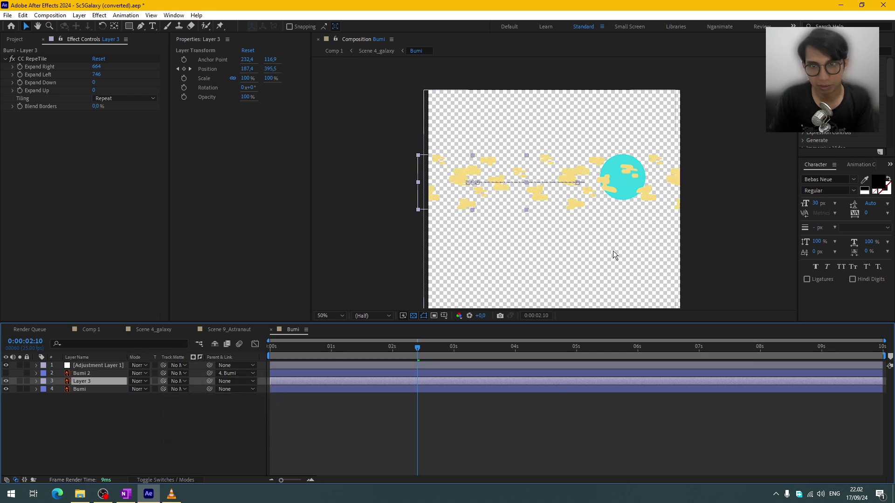
key("ctrl+z")
left_click(454, 421)
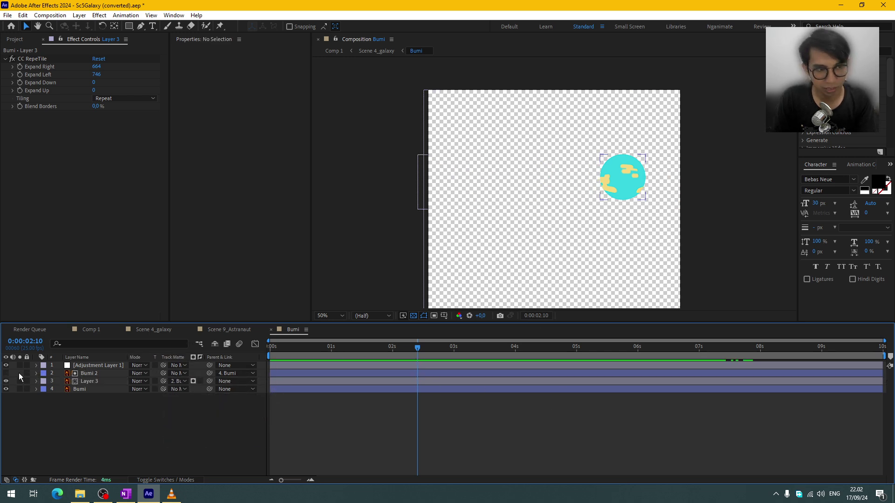
Step: Select Adjustment Layer 1 and scrub the Bumi composition to 0:00:06:08 to examine the bulging continents
left_click(111, 366)
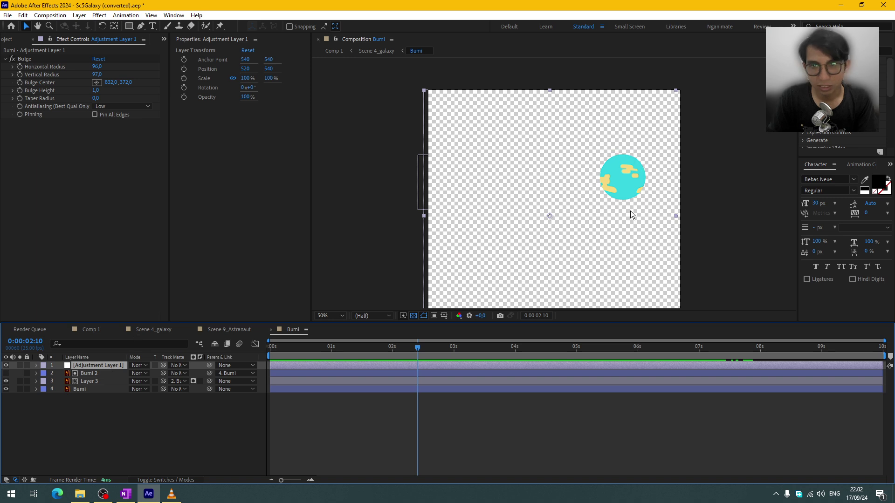
left_click(635, 347)
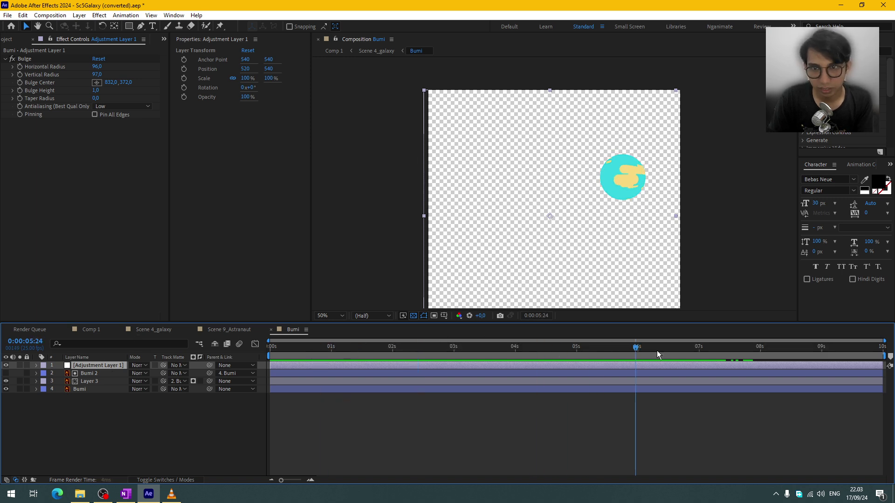
left_click_drag(569, 347, 624, 360)
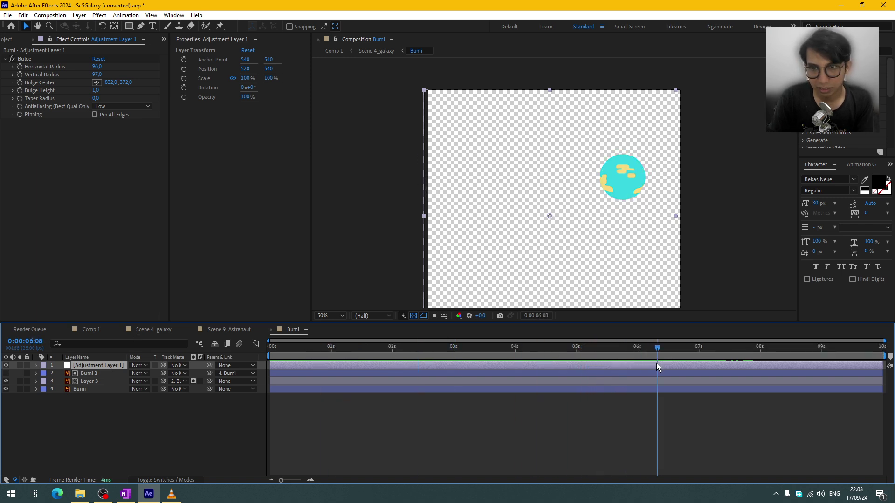
left_click(459, 460)
Step: Return to the Scene 4_galaxy composition and scrub its animation to 0:00:03:22
left_click(243, 329)
left_click(159, 329)
left_click_drag(471, 348, 168, 381)
left_click_drag(270, 347, 499, 356)
Step: Inspect the UFO layer's motion path and the CC Light Sweep effect on the UFI layer
left_click(538, 99)
left_click(691, 130)
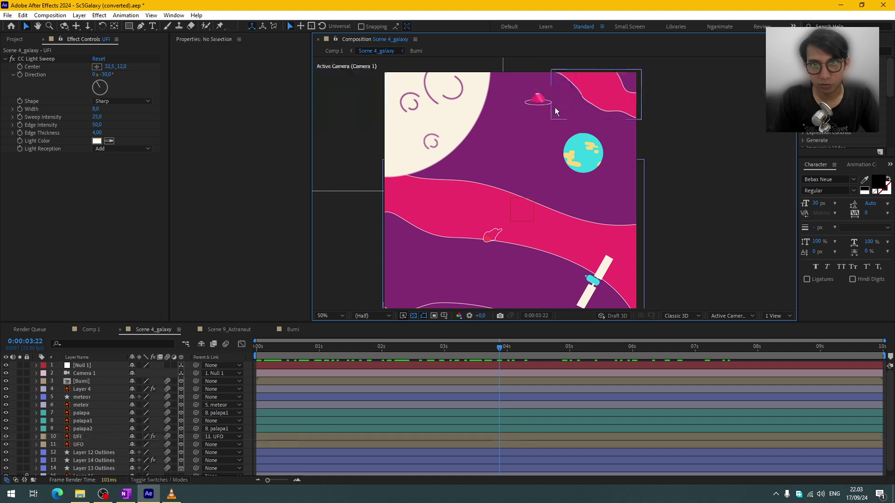
left_click(541, 103)
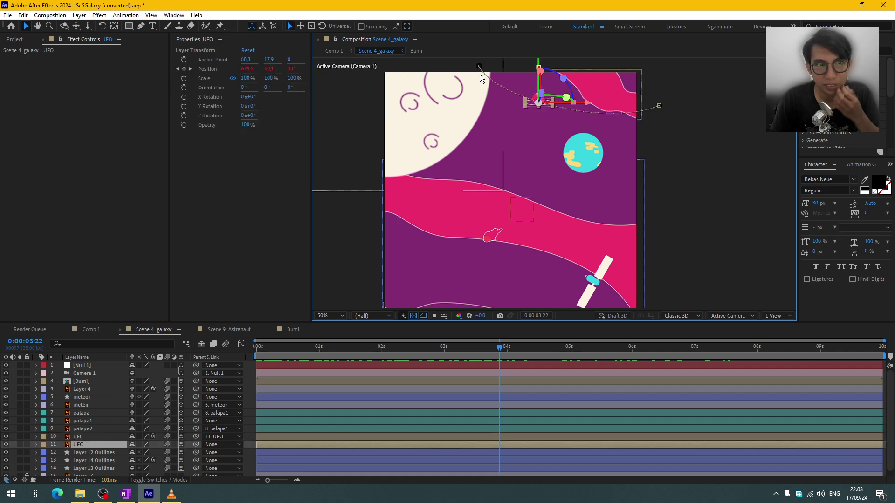
left_click(626, 95)
left_click(540, 100)
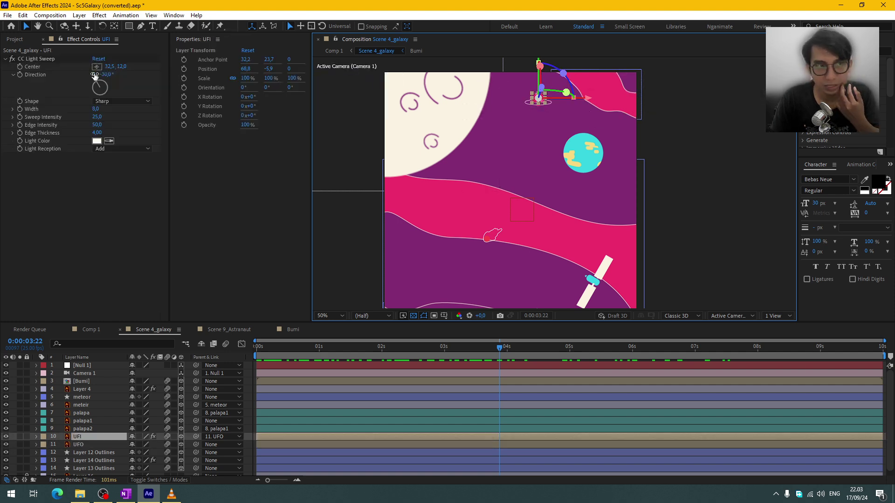
left_click(610, 259)
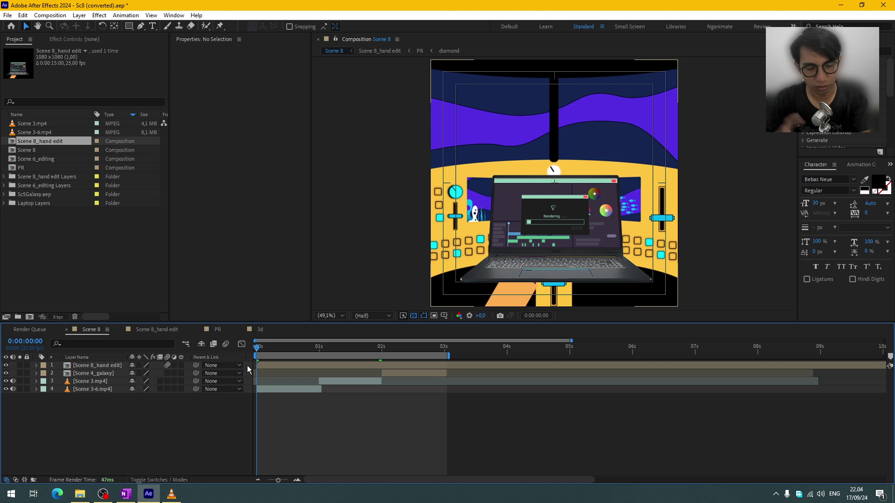
Step: Scrub Scene 8 to 0:00:02:11 and open the Sc9 project from the Master folder
left_click_drag(256, 350, 410, 389)
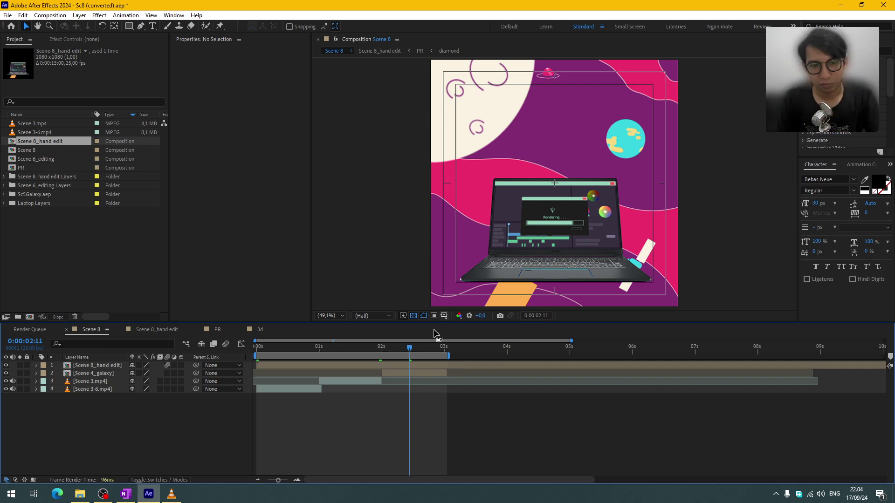
left_click(82, 498)
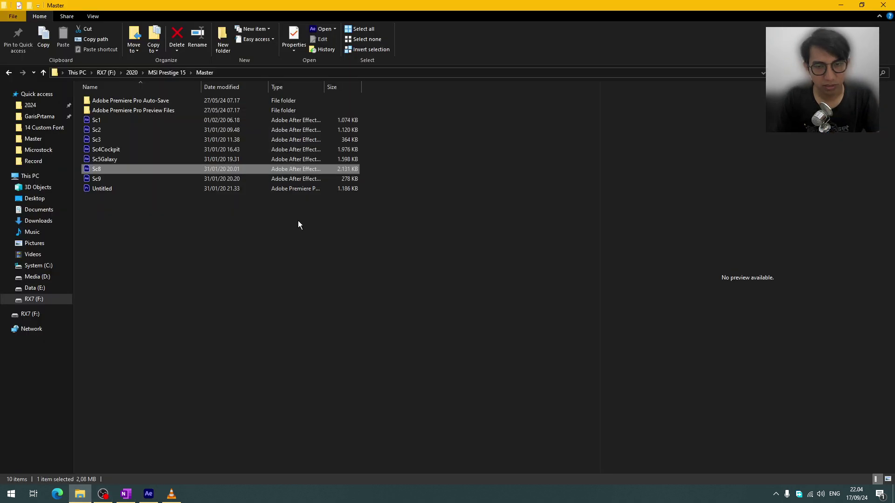
double_click(156, 180)
key("Return")
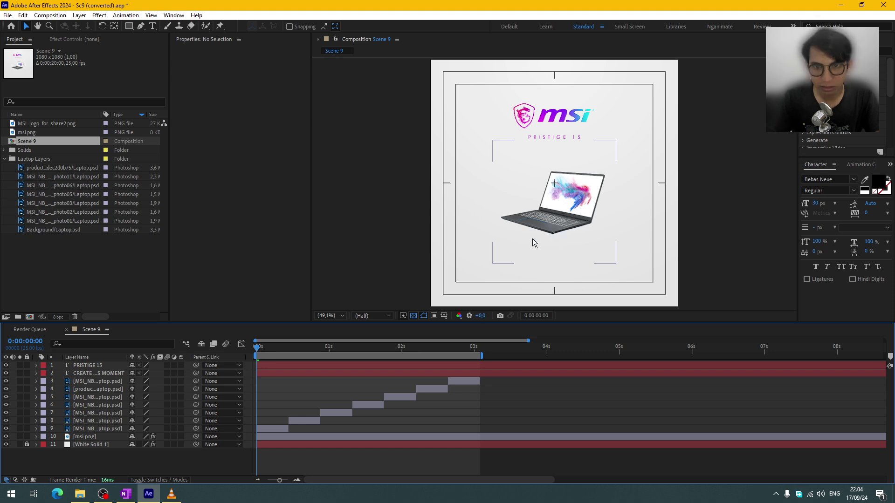
Step: Preview the Scene 9 laptop sequence, select the msi.png logo layer, and examine its effect settings
left_click_drag(264, 348, 485, 375)
key("space")
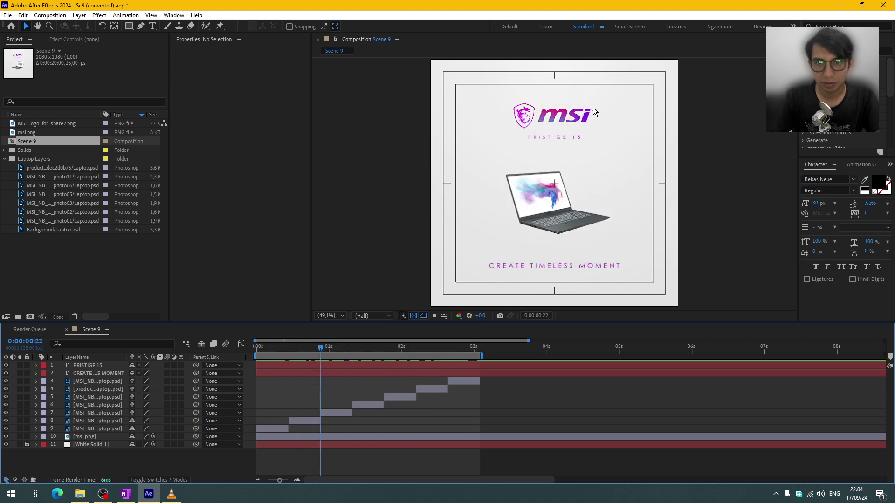
left_click(555, 115)
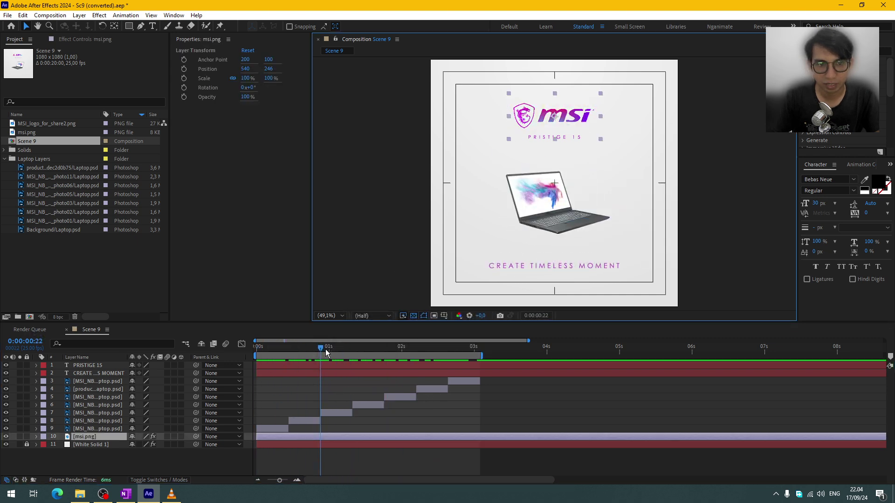
mouse_move(326, 348)
left_mouse_down()
mouse_move(396, 358)
mouse_move(351, 370)
mouse_move(331, 354)
left_mouse_up()
left_click(100, 41)
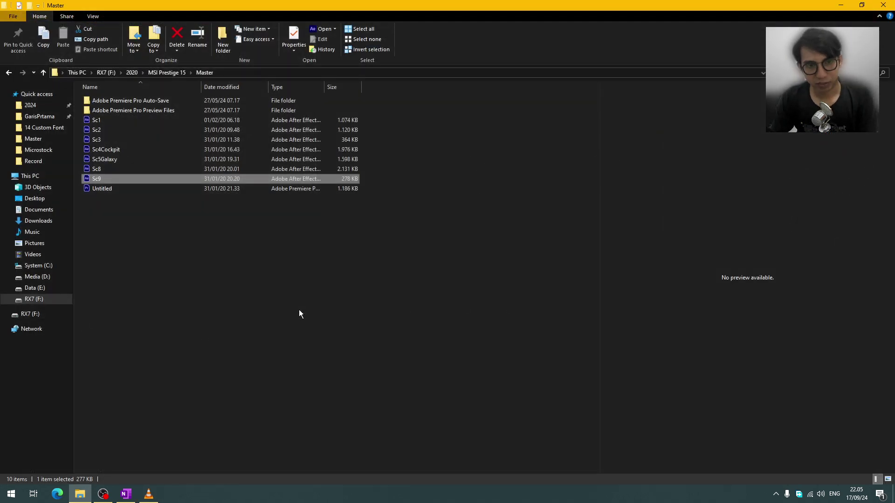
Step: Open the Render folder in MSI Prestige 15 and highlight the Scene 1 through Scene 9 videos
left_click(278, 297)
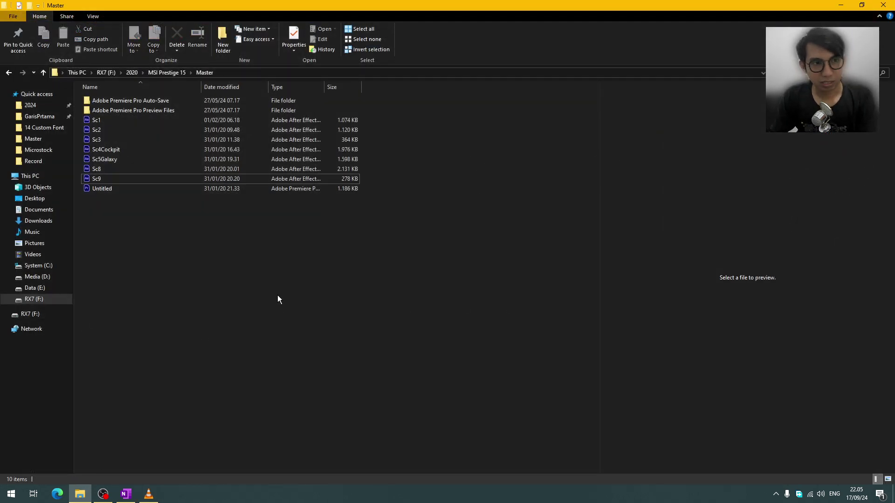
left_click(166, 71)
double_click(101, 139)
left_click_drag(521, 198, 148, 112)
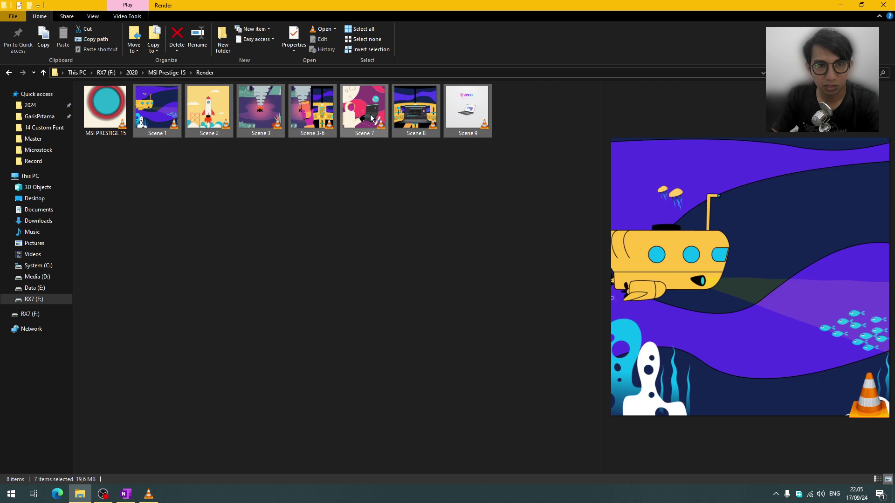
left_click(511, 172)
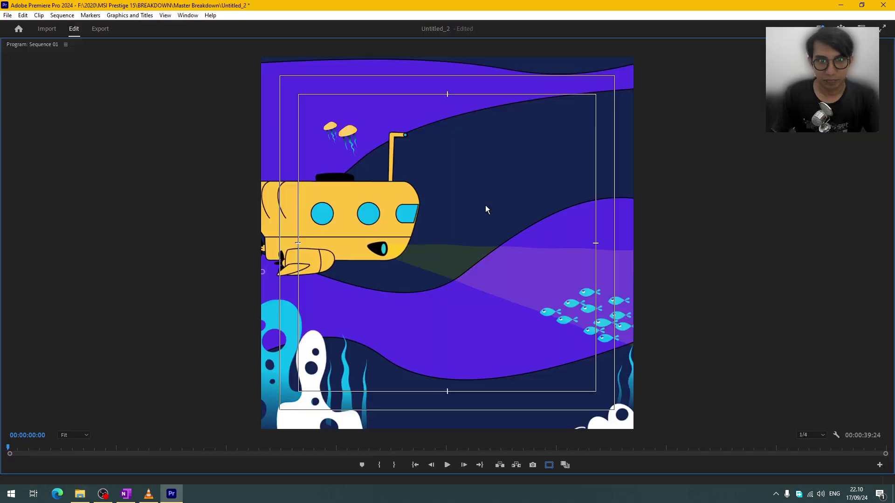
Step: Restore Premiere Pro's full workspace, select the lower audio tracks' clips in Sequence 01, and scrub to 00:00:08:19
key("grave")
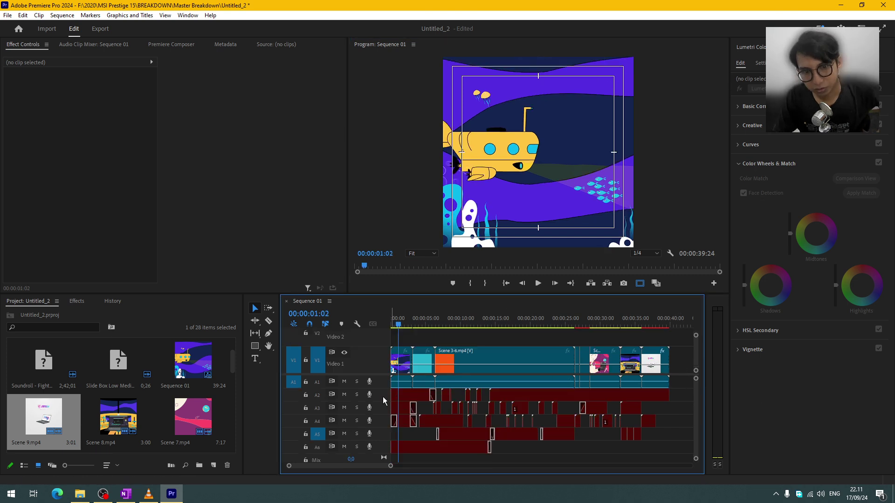
left_click_drag(671, 407, 399, 461)
left_click_drag(399, 326, 451, 326)
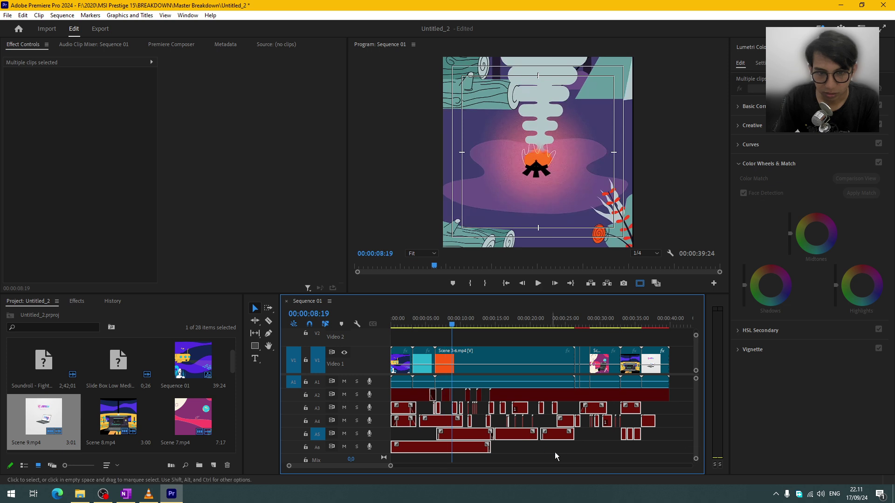
Step: Clear the clip selection, move Sequence 01's playhead to 00:00:15:07, and highlight the clips on the upper audio tracks
left_click_drag(609, 461, 411, 436)
left_click(600, 450)
left_click(497, 325)
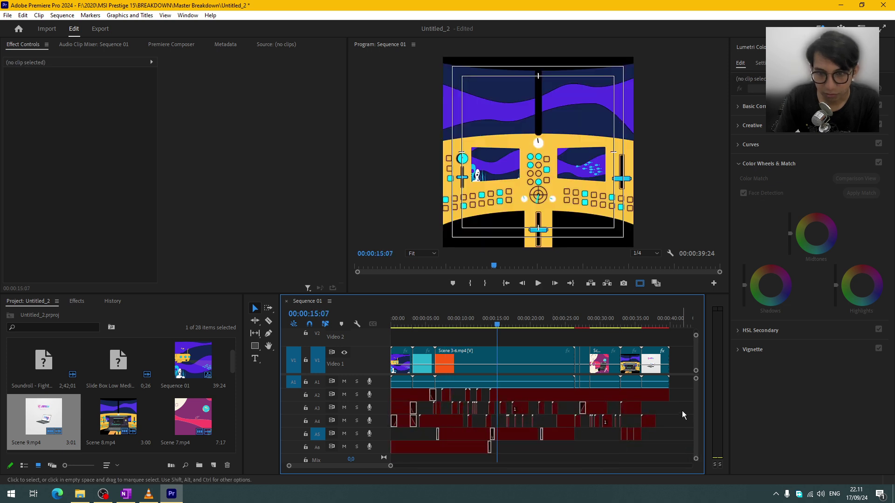
left_click_drag(682, 409, 353, 424)
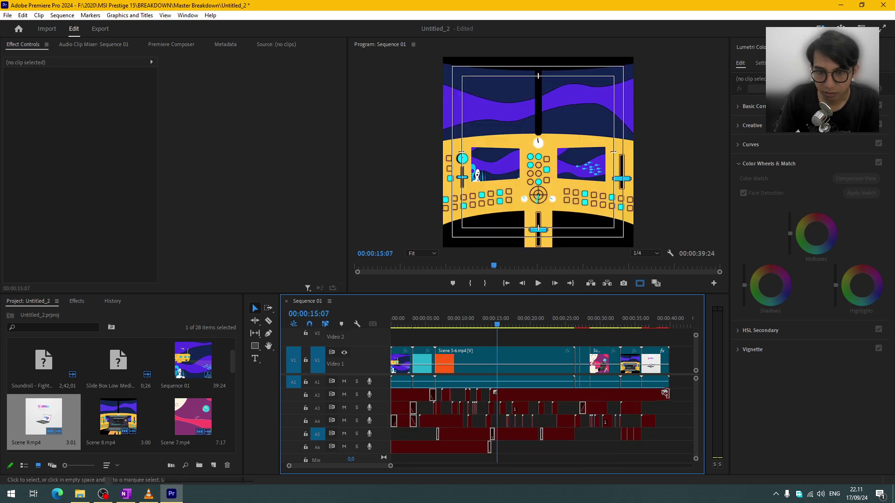
left_click_drag(681, 400, 387, 379)
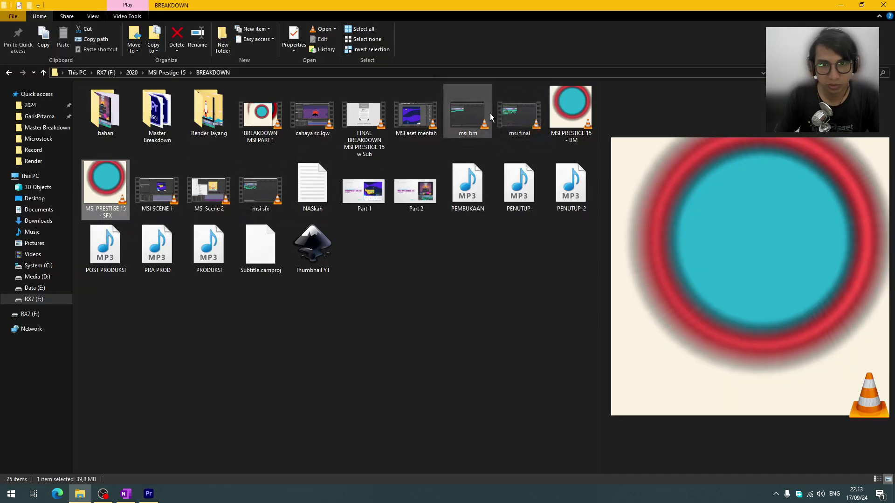
Step: Open the msi sfx video from the BREAKDOWN folder to view the sound-effects timeline
left_click(261, 199)
double_click(261, 199)
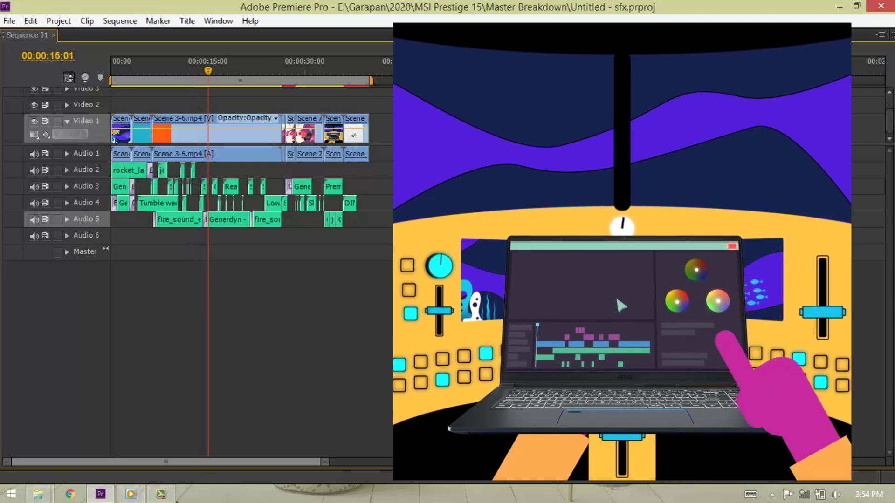
mouse_move(161, 494)
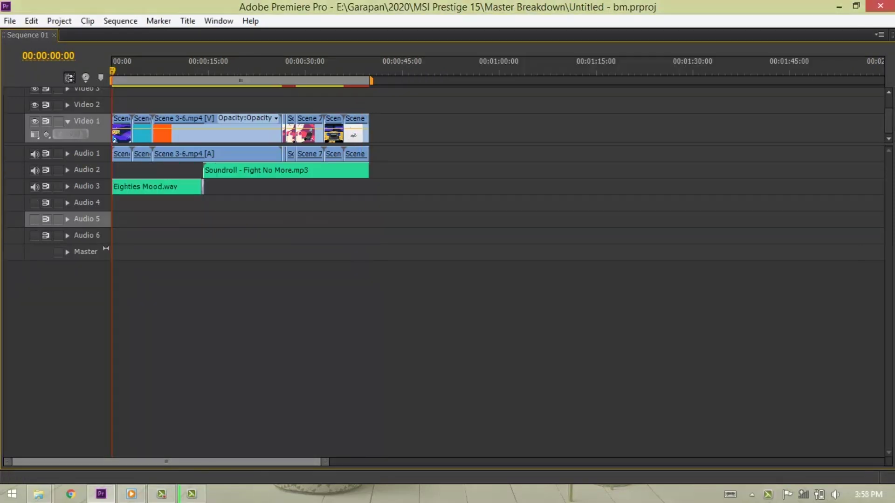
Step: Play Sequence 01 to review the background music alone and combined with the sound effects
key("space")
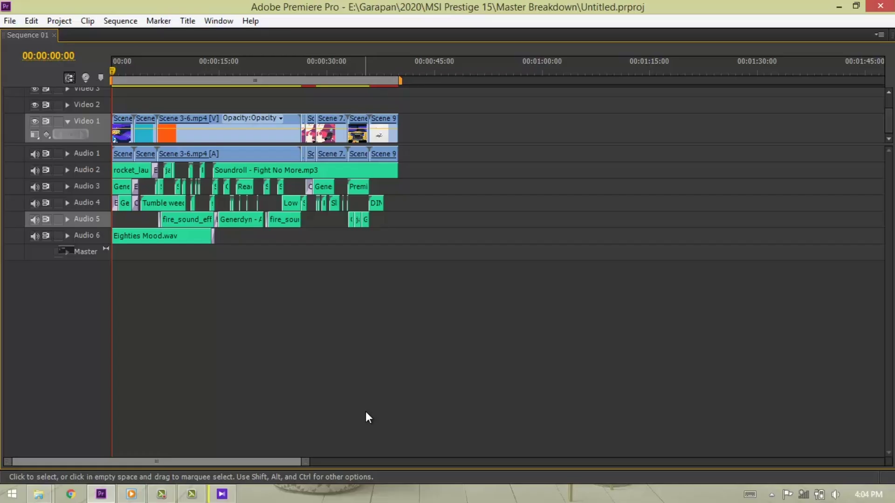
key("space")
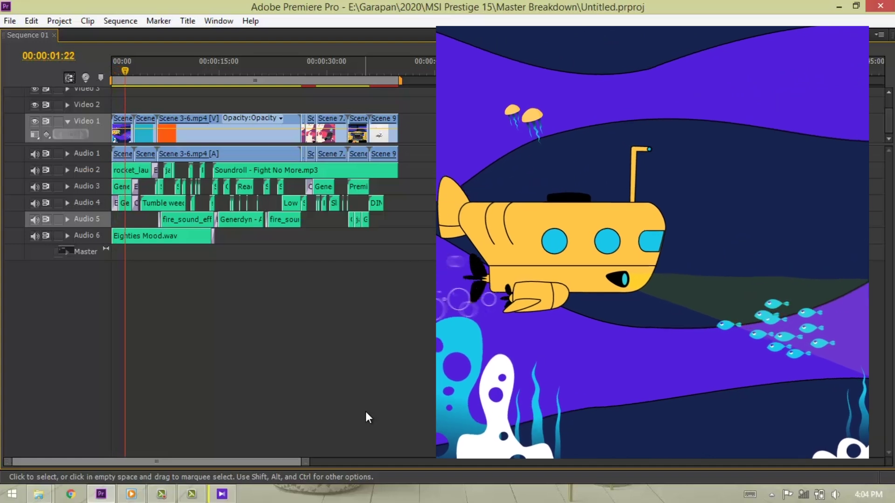